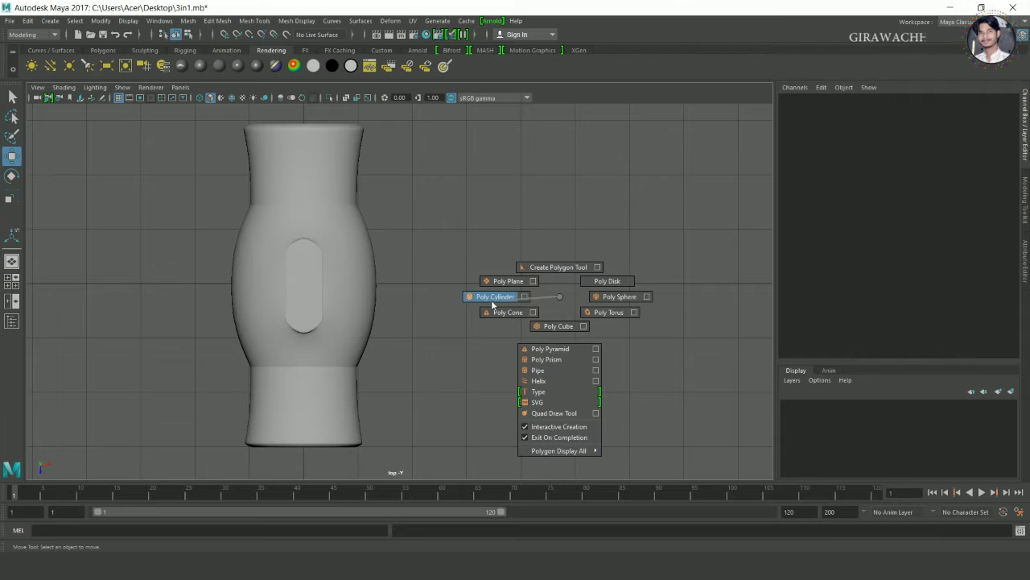
- Create a polygon cylinder beside the bottle and frame it in the perspective view
{"action": "left_click", "coordinate": [487, 296]}
{"action": "mouse_move", "coordinate": [495, 303]}
{"action": "left_mouse_down"}
{"action": "mouse_move", "coordinate": [523, 332]}
{"action": "mouse_move", "coordinate": [623, 324]}
{"action": "left_mouse_up"}
{"action": "key", "text": "w"}
{"action": "key", "text": "space"}
{"action": "key", "text": "space"}
{"action": "key", "text": "f"}
- Set the cylinder's axis subdivisions to 8 to make an octagonal prism
{"action": "left_click_drag", "start_coordinate": [648, 268], "coordinate": [609, 334], "text": "alt"}
{"action": "scroll", "coordinate": [824, 316], "scroll_direction": "down", "scroll_amount": 2}
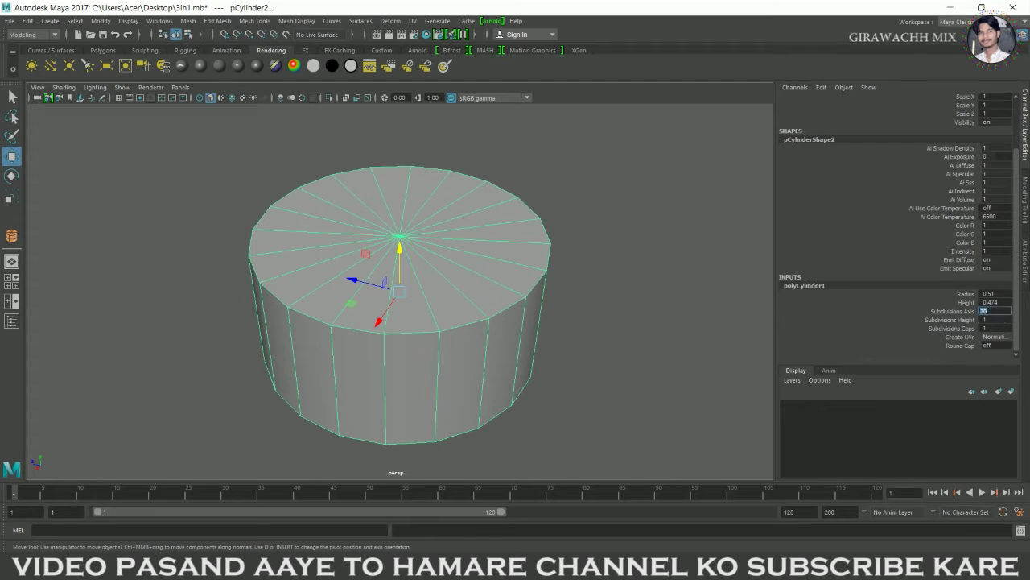
{"action": "type", "text": "8"}
{"action": "key", "text": "Return"}
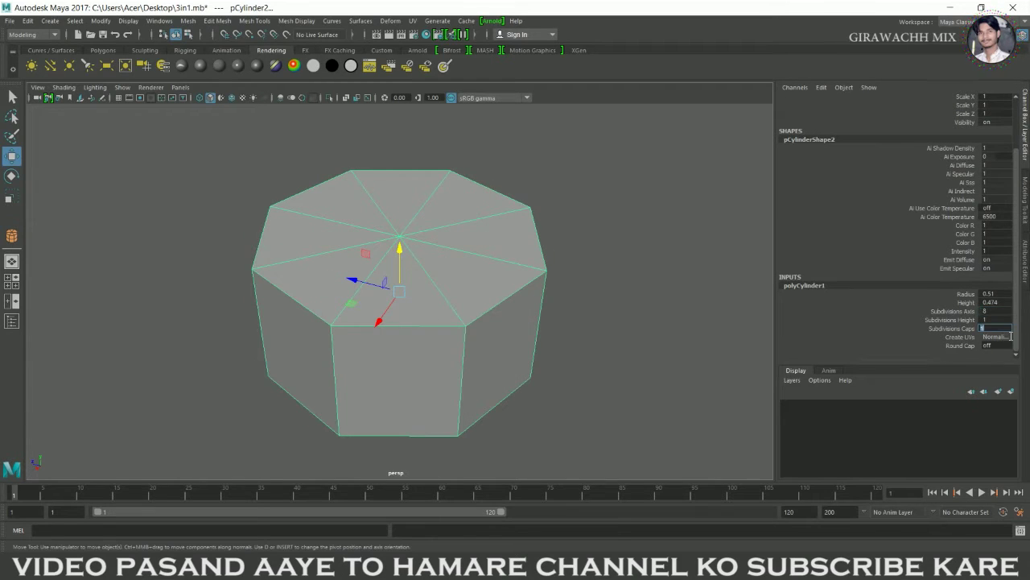
{"action": "type", "text": "0"}
{"action": "right_click", "coordinate": [442, 273]}
- Lower the cylinder's top face to flatten it into a thin octagonal slab
{"action": "left_click", "coordinate": [571, 214]}
{"action": "left_click", "coordinate": [553, 266]}
{"action": "left_click_drag", "start_coordinate": [553, 266], "coordinate": [352, 462], "text": "alt"}
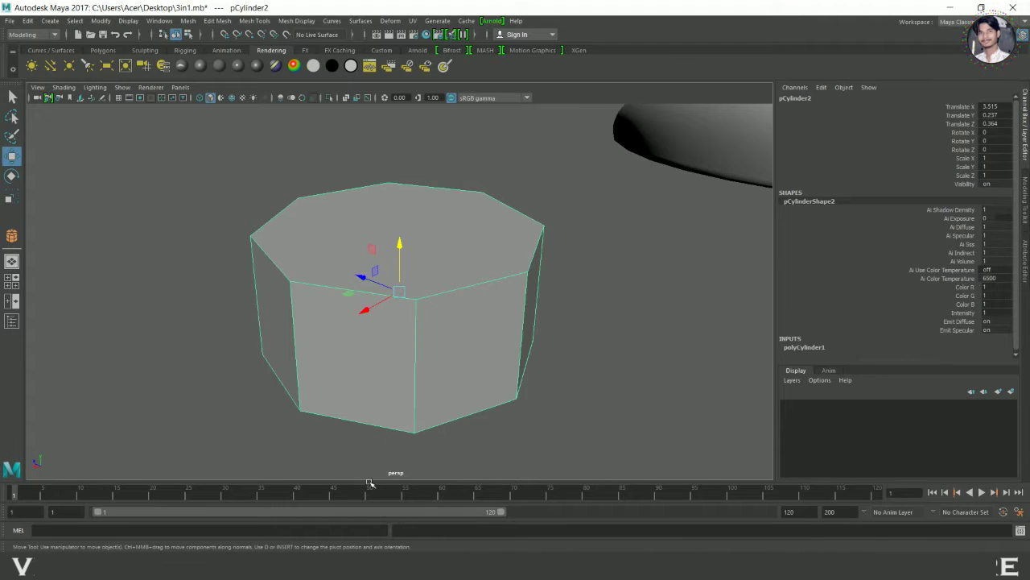
{"action": "left_click_drag", "start_coordinate": [407, 394], "coordinate": [424, 345], "text": "alt"}
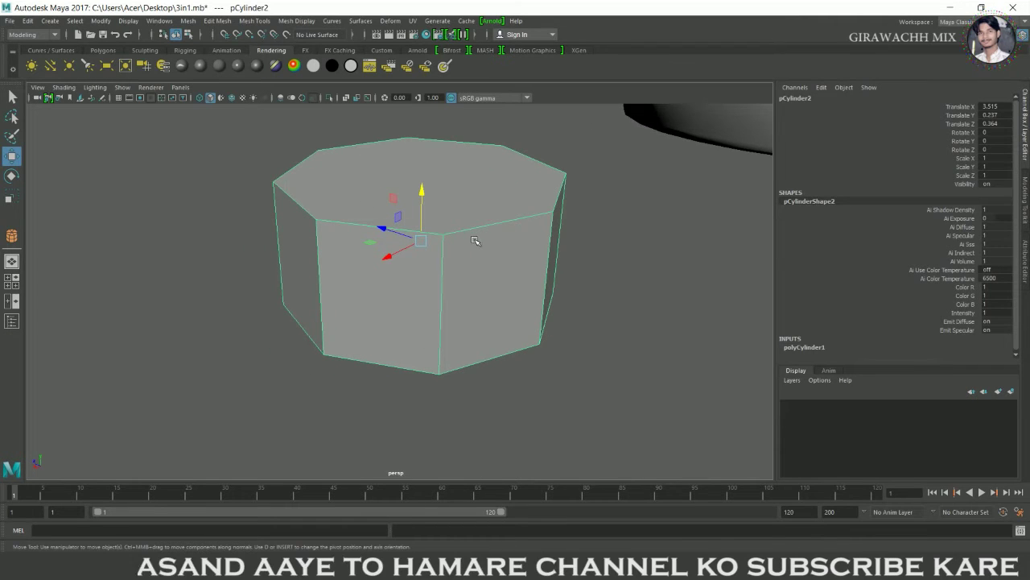
{"action": "right_click_drag", "start_coordinate": [480, 190], "coordinate": [483, 212]}
{"action": "left_click", "coordinate": [483, 211]}
{"action": "mouse_move", "coordinate": [483, 212]}
{"action": "left_mouse_down", "text": "alt"}
{"action": "mouse_move", "coordinate": [455, 162]}
{"action": "mouse_move", "coordinate": [353, 288]}
{"action": "left_mouse_up", "text": "alt"}
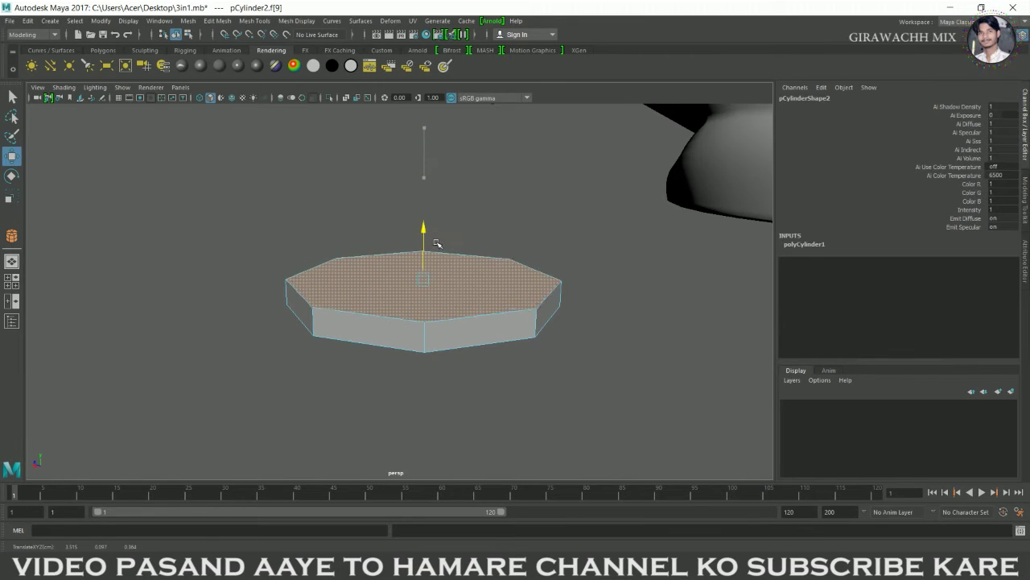
- Extrude the slab's top face and scale it inward into a smaller octagon
{"action": "scroll", "coordinate": [352, 288], "scroll_direction": "up", "scroll_amount": 3}
{"action": "left_click_drag", "start_coordinate": [353, 287], "coordinate": [330, 266], "text": "alt"}
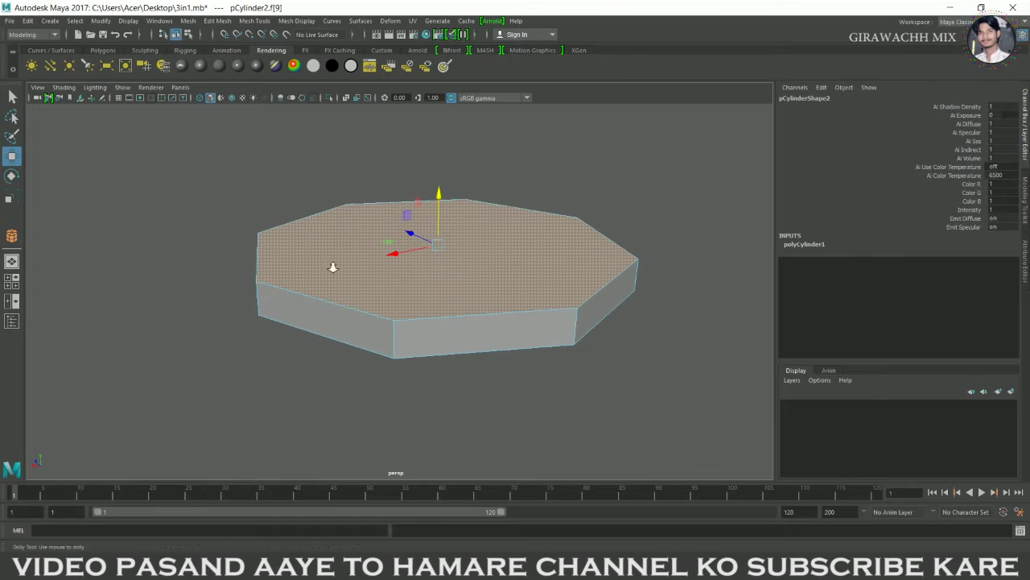
{"action": "left_click_drag", "start_coordinate": [443, 193], "coordinate": [511, 252], "text": "alt"}
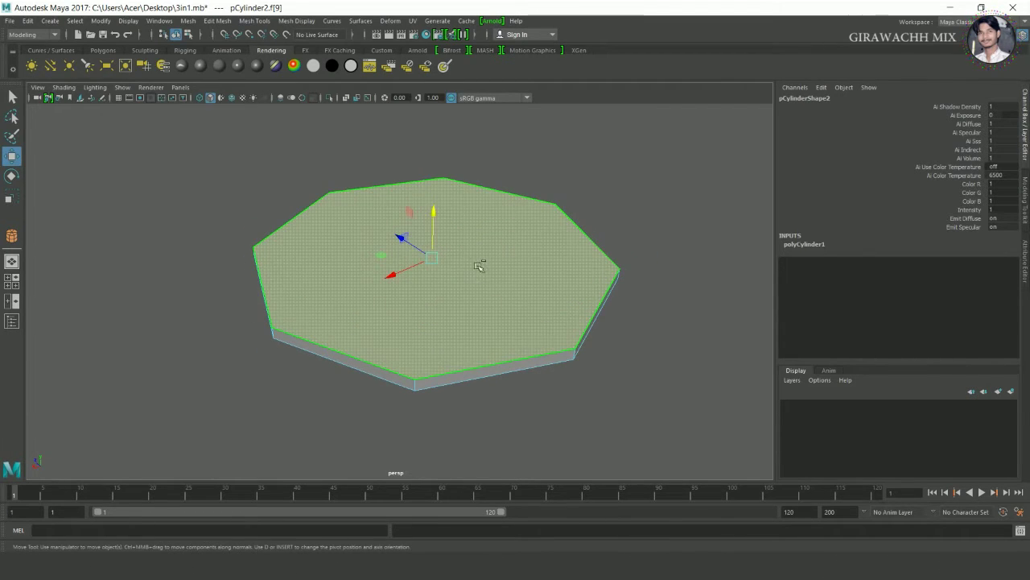
{"action": "right_click_drag", "start_coordinate": [478, 276], "coordinate": [472, 285], "text": "shift"}
{"action": "mouse_move", "coordinate": [432, 259]}
{"action": "left_mouse_down"}
{"action": "mouse_move", "coordinate": [327, 276]}
{"action": "mouse_move", "coordinate": [418, 291]}
{"action": "left_mouse_up"}
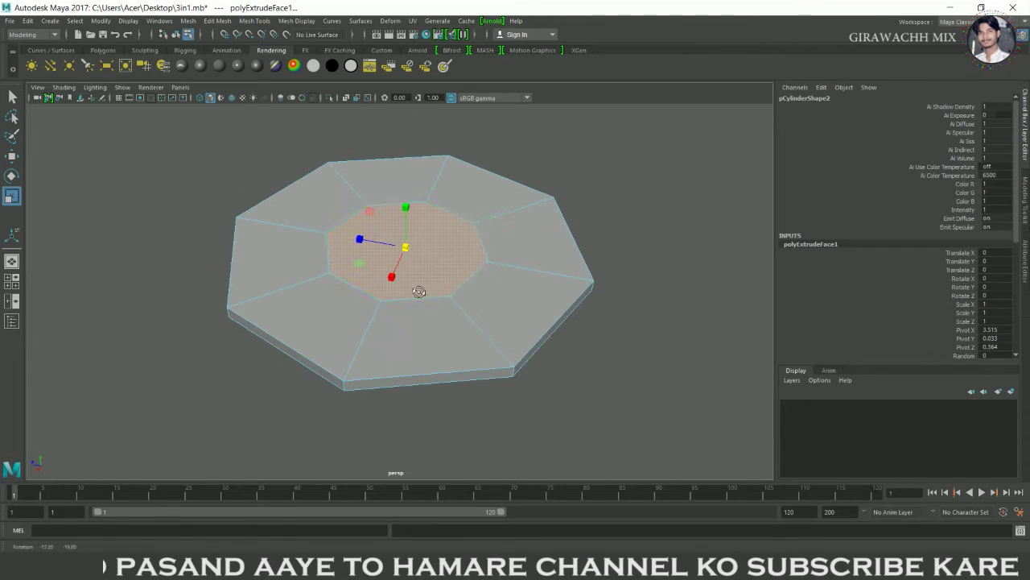
- Extrude the central face again, move it along Y and shrink it
{"action": "right_click_drag", "start_coordinate": [407, 242], "coordinate": [433, 288], "text": "shift"}
{"action": "key", "text": "w"}
{"action": "mouse_move", "coordinate": [409, 213]}
{"action": "left_mouse_down"}
{"action": "mouse_move", "coordinate": [410, 191]}
{"action": "mouse_move", "coordinate": [419, 264]}
{"action": "mouse_move", "coordinate": [379, 245]}
{"action": "left_mouse_up"}
{"action": "key", "text": "r"}
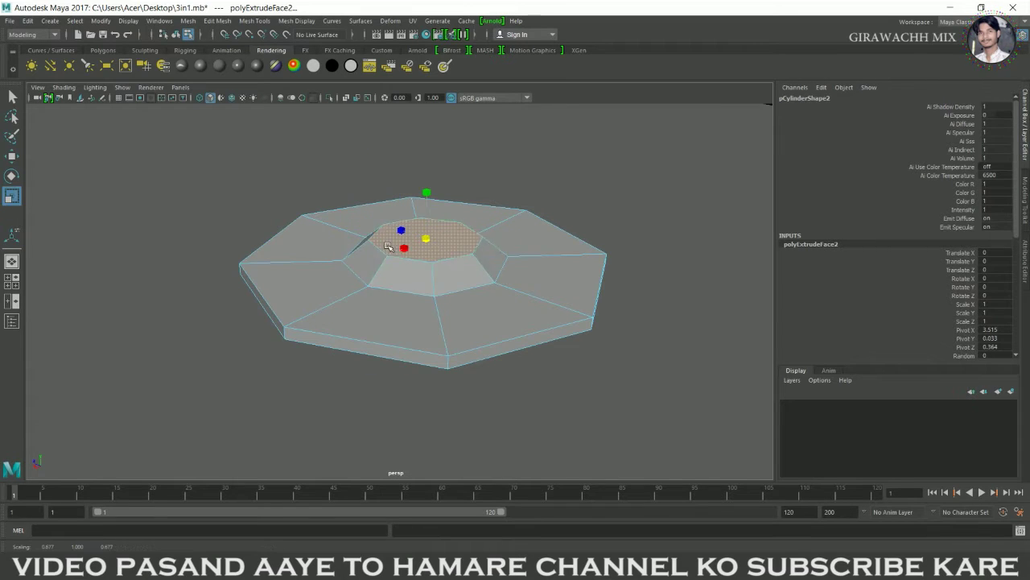
- Check the tapered centre in smooth preview, then return to the unsmoothed mesh
{"action": "mouse_move", "coordinate": [494, 317]}
{"action": "left_mouse_down", "text": "alt"}
{"action": "mouse_move", "coordinate": [450, 306]}
{"action": "mouse_move", "coordinate": [451, 296]}
{"action": "mouse_move", "coordinate": [444, 303]}
{"action": "mouse_move", "coordinate": [379, 292]}
{"action": "mouse_move", "coordinate": [403, 282]}
{"action": "mouse_move", "coordinate": [407, 293]}
{"action": "mouse_move", "coordinate": [371, 312]}
{"action": "left_mouse_up", "text": "alt"}
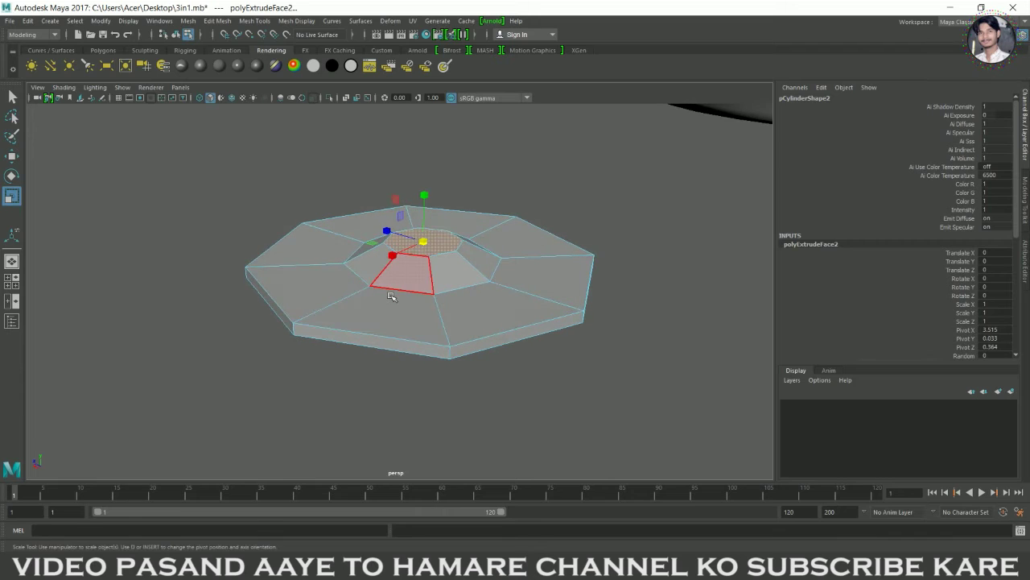
{"action": "key", "text": "3"}
{"action": "right_click_drag", "start_coordinate": [435, 270], "coordinate": [491, 253]}
{"action": "key", "text": "2"}
{"action": "key", "text": "1"}
{"action": "right_click_drag", "start_coordinate": [346, 256], "coordinate": [348, 230]}
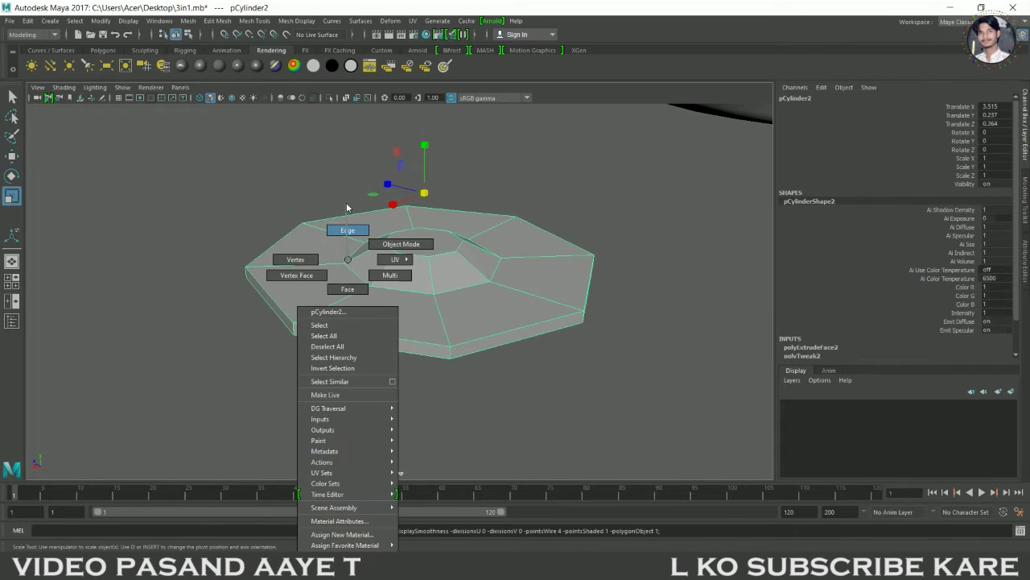
- Select the slab's base edge loop with the Move tool active
{"action": "left_click", "coordinate": [287, 320]}
{"action": "double_click", "coordinate": [287, 320]}
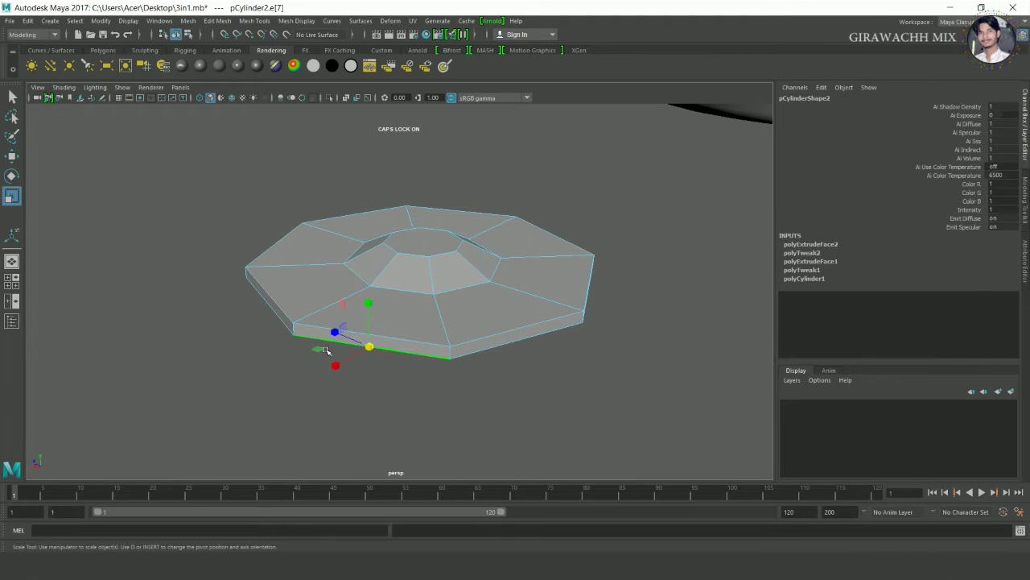
{"action": "key", "text": "w"}
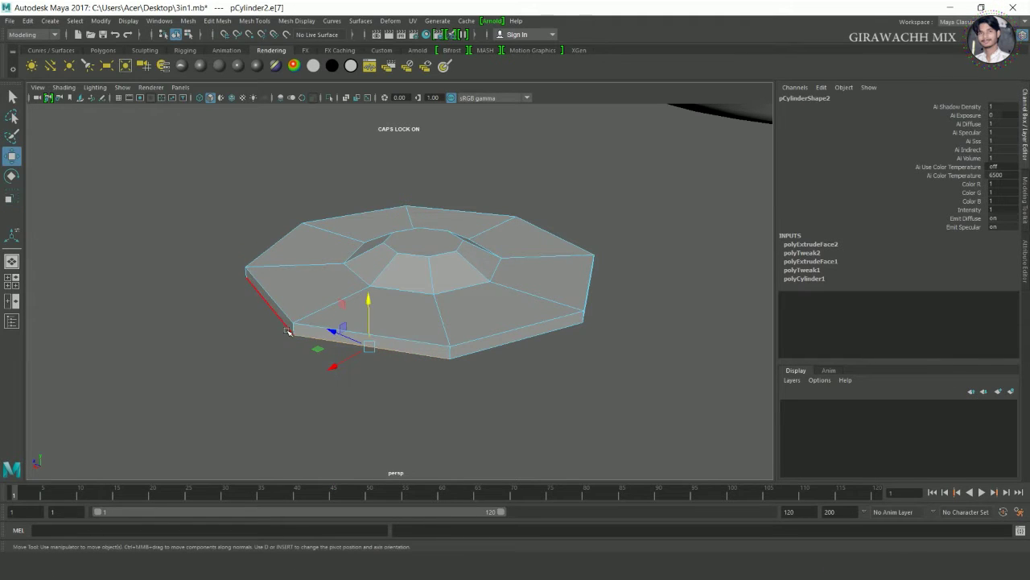
{"action": "left_click", "coordinate": [338, 354]}
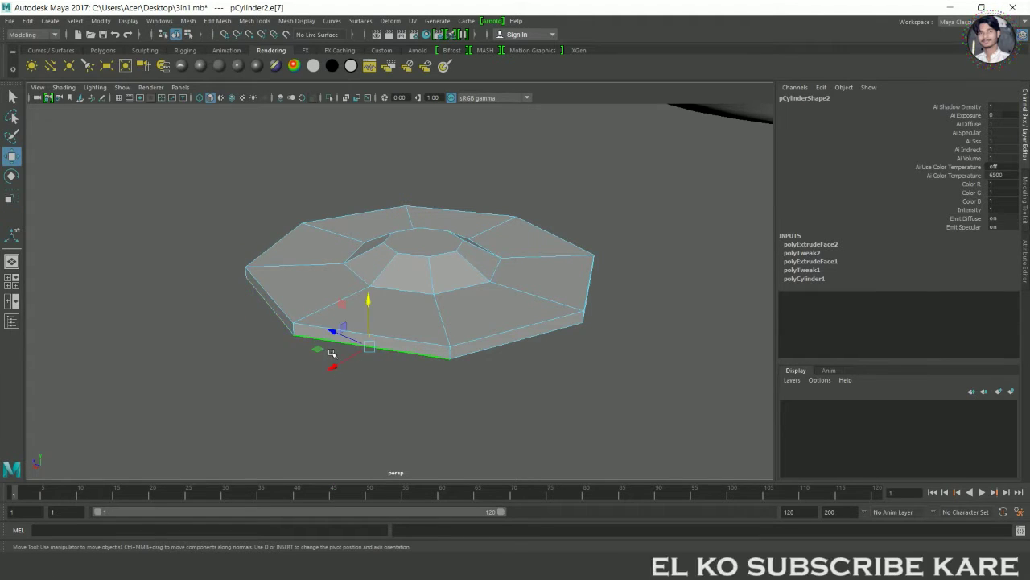
- Select the eight side faces around the rim and move them upward
{"action": "right_click_drag", "start_coordinate": [394, 278], "coordinate": [396, 299]}
{"action": "left_click", "coordinate": [426, 356]}
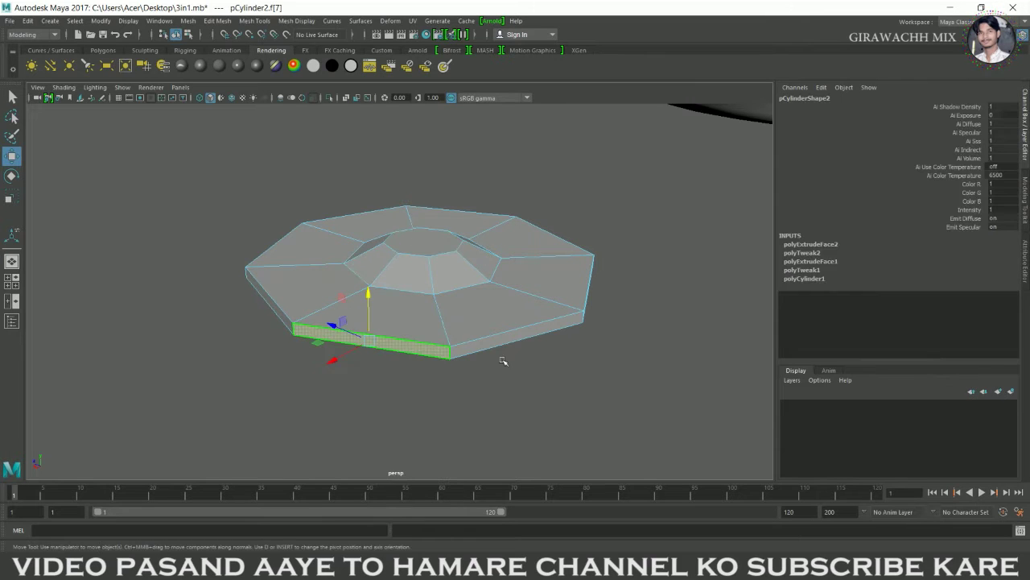
{"action": "left_click", "coordinate": [508, 350]}
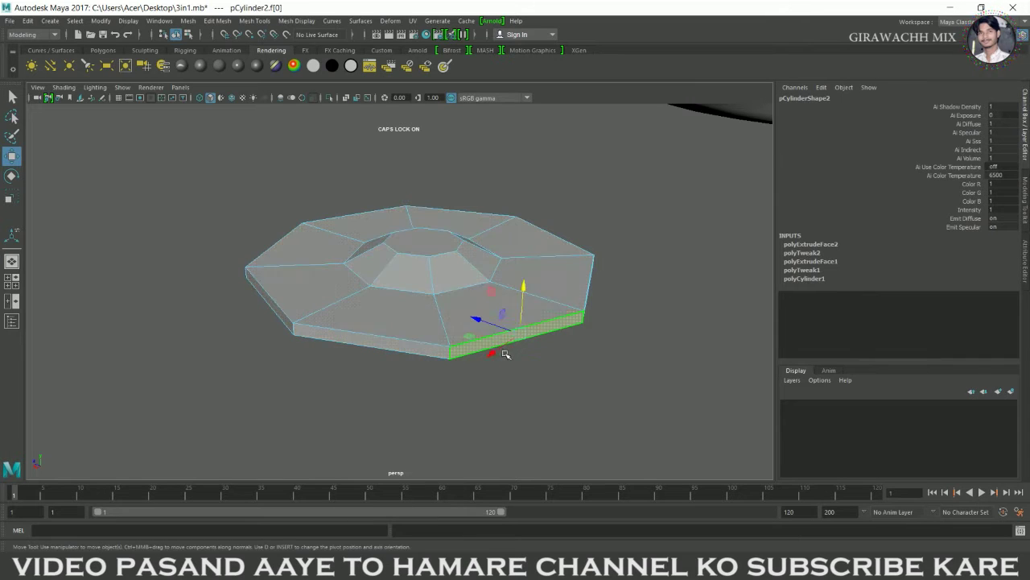
{"action": "double_click", "coordinate": [427, 355]}
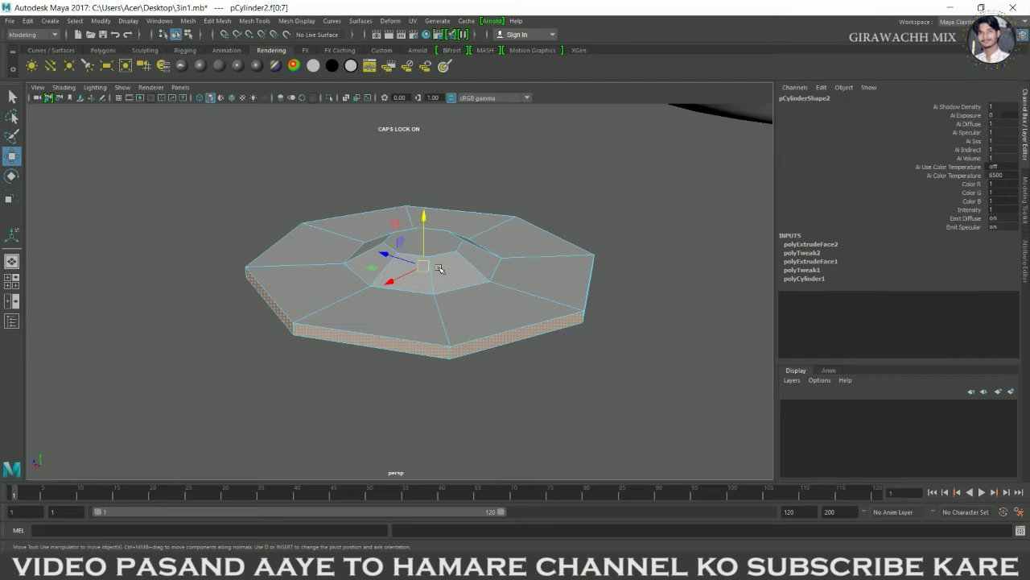
{"action": "left_click_drag", "start_coordinate": [429, 219], "coordinate": [431, 207]}
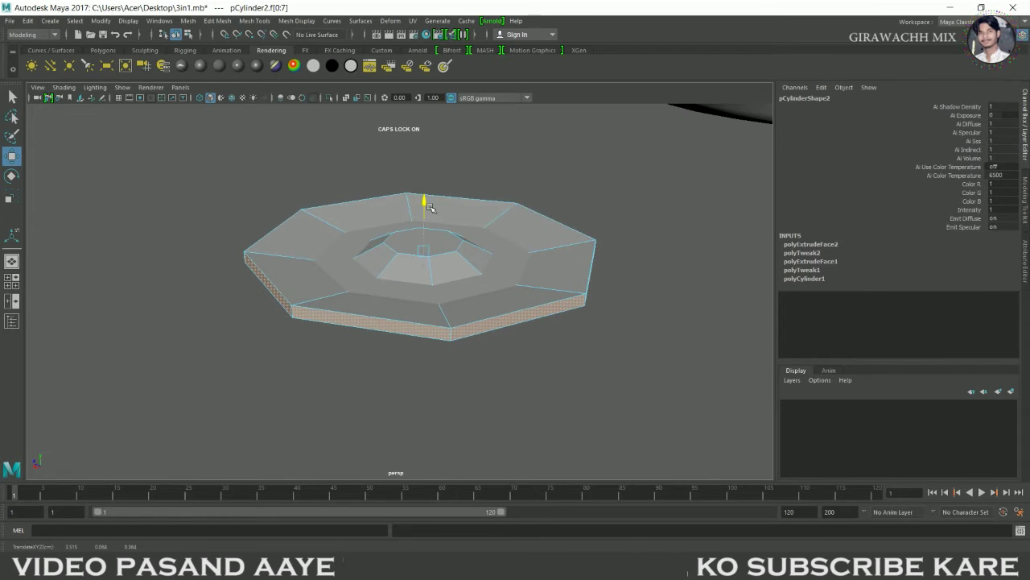
{"action": "mouse_move", "coordinate": [429, 207]}
{"action": "left_mouse_down", "text": "alt"}
{"action": "mouse_move", "coordinate": [496, 306]}
{"action": "mouse_move", "coordinate": [483, 290]}
{"action": "left_mouse_up", "text": "alt"}
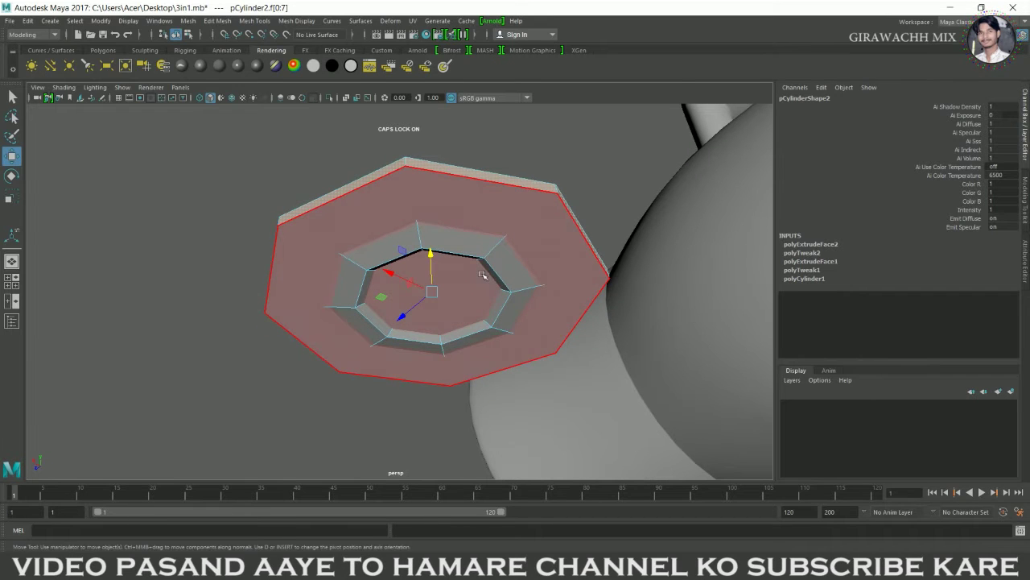
- Select the inner ring's edge loop, then a single inner face
{"action": "left_click", "coordinate": [481, 263]}
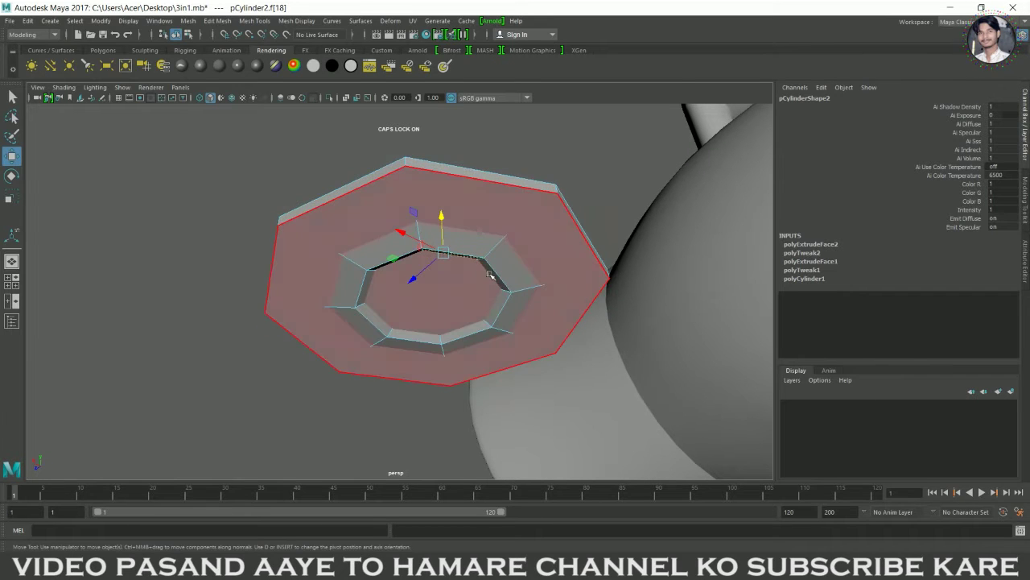
{"action": "double_click", "coordinate": [492, 274]}
{"action": "mouse_move", "coordinate": [483, 281]}
{"action": "left_mouse_down", "text": "alt"}
{"action": "mouse_move", "coordinate": [443, 319]}
{"action": "mouse_move", "coordinate": [466, 220]}
{"action": "left_mouse_up", "text": "alt"}
{"action": "left_click", "coordinate": [469, 206]}
{"action": "key", "text": "ctrl+z"}
{"action": "left_click", "coordinate": [499, 271]}
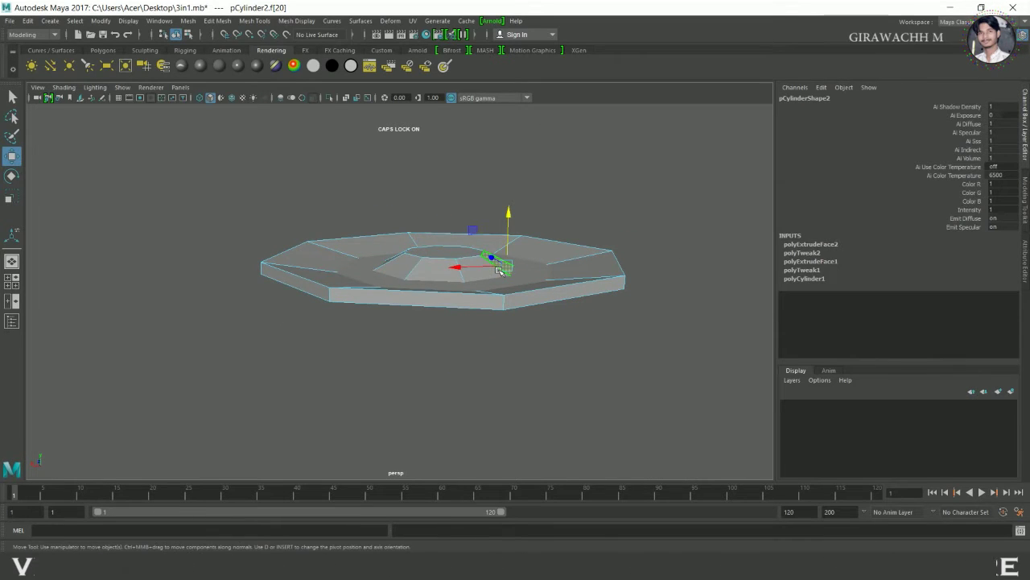
- Inspect the slab in wireframe, then return to shaded display in Object Mode
{"action": "key", "text": "4"}
{"action": "mouse_move", "coordinate": [490, 269]}
{"action": "left_mouse_down", "text": "alt"}
{"action": "mouse_move", "coordinate": [459, 298]}
{"action": "mouse_move", "coordinate": [478, 281]}
{"action": "mouse_move", "coordinate": [463, 260]}
{"action": "mouse_move", "coordinate": [467, 295]}
{"action": "left_mouse_up", "text": "alt"}
{"action": "mouse_move", "coordinate": [394, 259]}
{"action": "right_mouse_down"}
{"action": "mouse_move", "coordinate": [396, 302]}
{"action": "mouse_move", "coordinate": [447, 243]}
{"action": "right_mouse_up"}
{"action": "mouse_move", "coordinate": [479, 276]}
{"action": "left_mouse_down", "text": "alt"}
{"action": "mouse_move", "coordinate": [451, 246]}
{"action": "mouse_move", "coordinate": [462, 258]}
{"action": "left_mouse_up", "text": "alt"}
{"action": "key", "text": "5"}
- Preview the dish smoothed from a low side view, then return to the low-poly mesh
{"action": "right_click_drag", "start_coordinate": [547, 203], "coordinate": [562, 212]}
{"action": "left_click", "coordinate": [562, 212]}
{"action": "left_click_drag", "start_coordinate": [558, 212], "coordinate": [534, 292], "text": "alt"}
{"action": "key", "text": "3"}
{"action": "right_click_drag", "start_coordinate": [531, 241], "coordinate": [604, 221]}
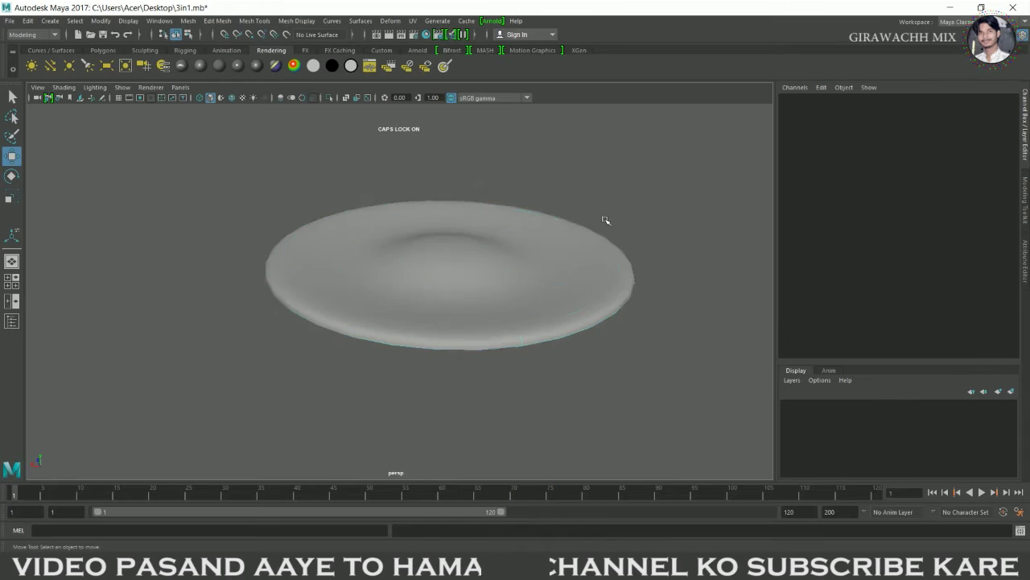
{"action": "left_click", "coordinate": [555, 256]}
{"action": "left_click", "coordinate": [524, 269], "text": "shift"}
{"action": "key", "text": "1"}
{"action": "left_click", "coordinate": [524, 269]}
- Bevel an inner ring edge of the saucer (polyBevel1, fraction 0.0171)
{"action": "mouse_move", "coordinate": [524, 269]}
{"action": "left_mouse_down", "text": "alt"}
{"action": "mouse_move", "coordinate": [478, 279]}
{"action": "mouse_move", "coordinate": [523, 275]}
{"action": "left_mouse_up", "text": "alt"}
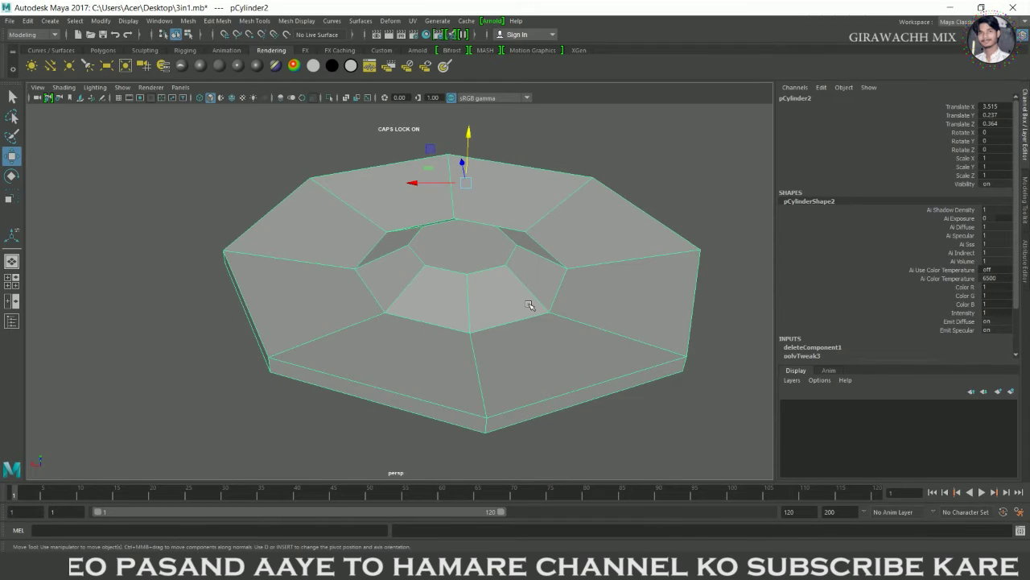
{"action": "right_click_drag", "start_coordinate": [434, 300], "coordinate": [316, 298], "text": "shift"}
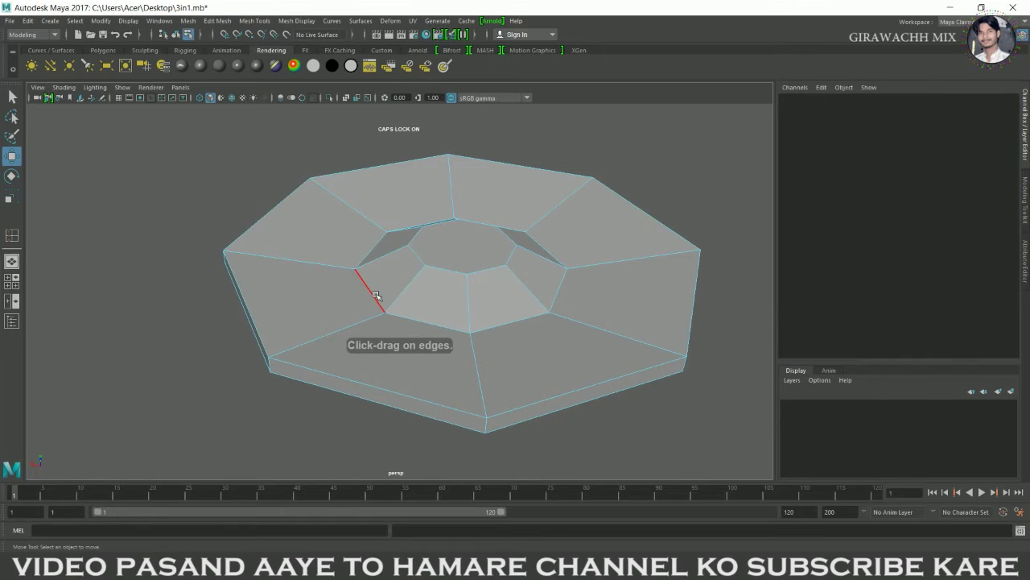
{"action": "left_click", "coordinate": [374, 294]}
{"action": "right_click", "coordinate": [369, 287], "text": "shift"}
{"action": "left_click", "coordinate": [418, 292]}
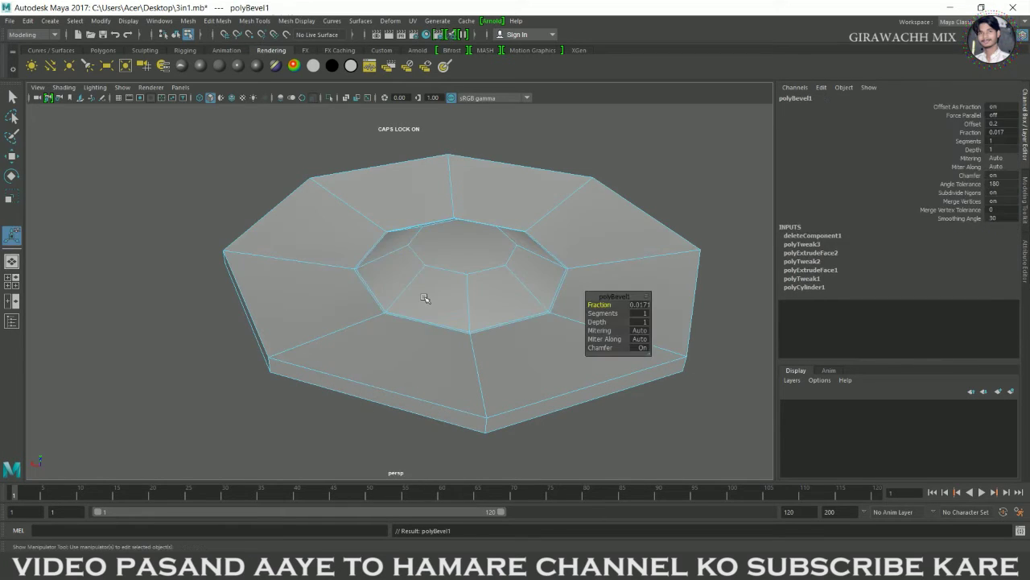
- Preview the bevelled saucer smoothed and inspect its recessed centre from the side
{"action": "key", "text": "3"}
{"action": "right_click_drag", "start_coordinate": [414, 260], "coordinate": [414, 231]}
{"action": "left_click", "coordinate": [641, 177]}
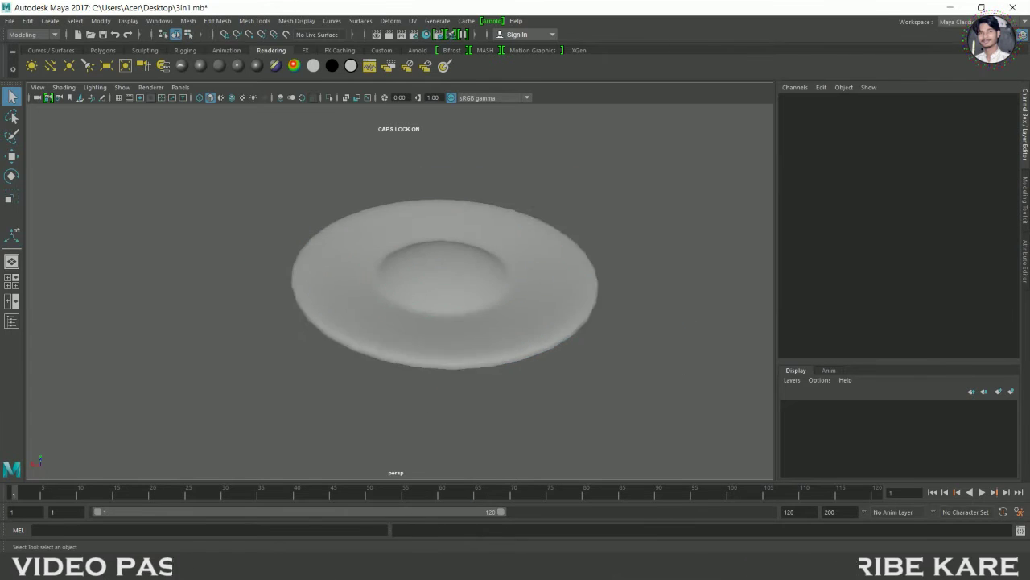
{"action": "left_click_drag", "start_coordinate": [524, 262], "coordinate": [527, 202], "text": "alt"}
{"action": "left_click", "coordinate": [432, 272]}
{"action": "scroll", "coordinate": [466, 268], "scroll_direction": "up", "scroll_amount": 3}
- Select the saucer's centre face to adjust it, then return to the low-poly mesh
{"action": "right_click_drag", "start_coordinate": [466, 269], "coordinate": [467, 281]}
{"action": "left_click", "coordinate": [465, 259]}
{"action": "key", "text": "w"}
{"action": "mouse_move", "coordinate": [468, 240]}
{"action": "left_mouse_down", "text": "alt"}
{"action": "mouse_move", "coordinate": [479, 240]}
{"action": "mouse_move", "coordinate": [483, 273]}
{"action": "mouse_move", "coordinate": [593, 267]}
{"action": "mouse_move", "coordinate": [530, 260]}
{"action": "left_mouse_up", "text": "alt"}
{"action": "left_click", "coordinate": [593, 267]}
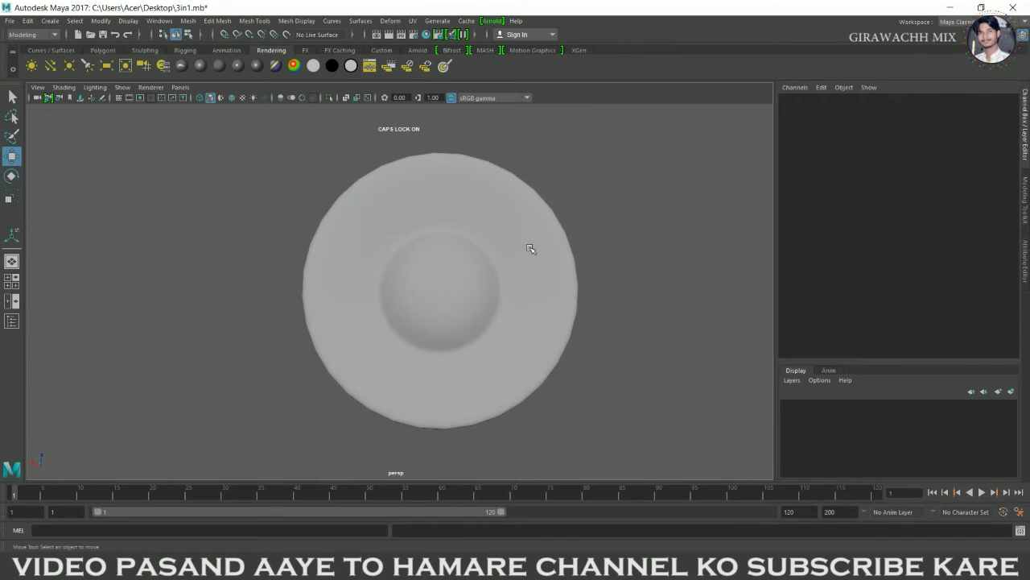
{"action": "left_click", "coordinate": [531, 259]}
{"action": "key", "text": "1"}
{"action": "left_click_drag", "start_coordinate": [440, 242], "coordinate": [422, 221], "text": "alt"}
{"action": "right_click_drag", "start_coordinate": [422, 222], "coordinate": [386, 214], "text": "shift"}
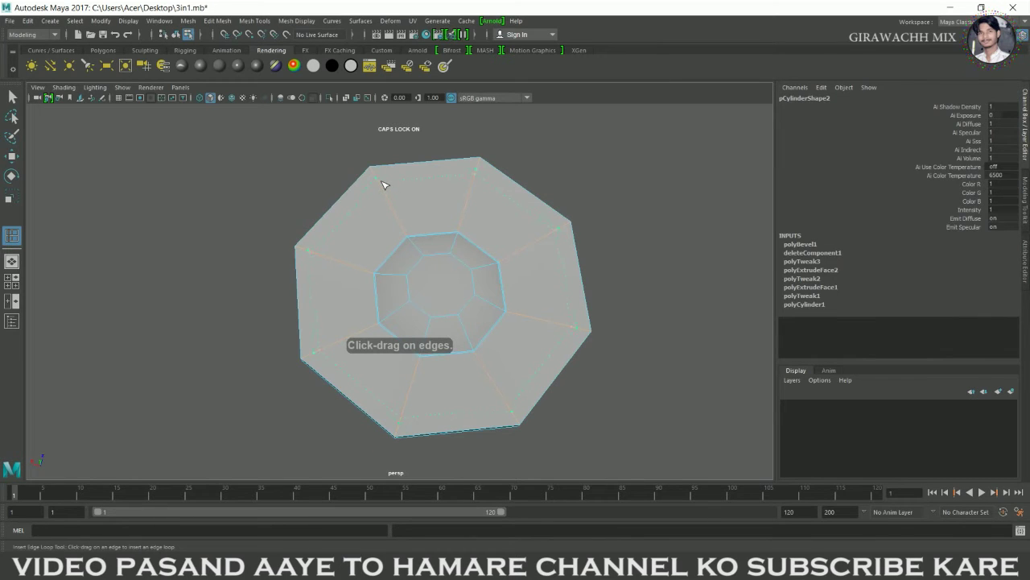
- Insert the first edge loop (polySplitRing1) around the saucer and check it smoothed
{"action": "left_click", "coordinate": [383, 183]}
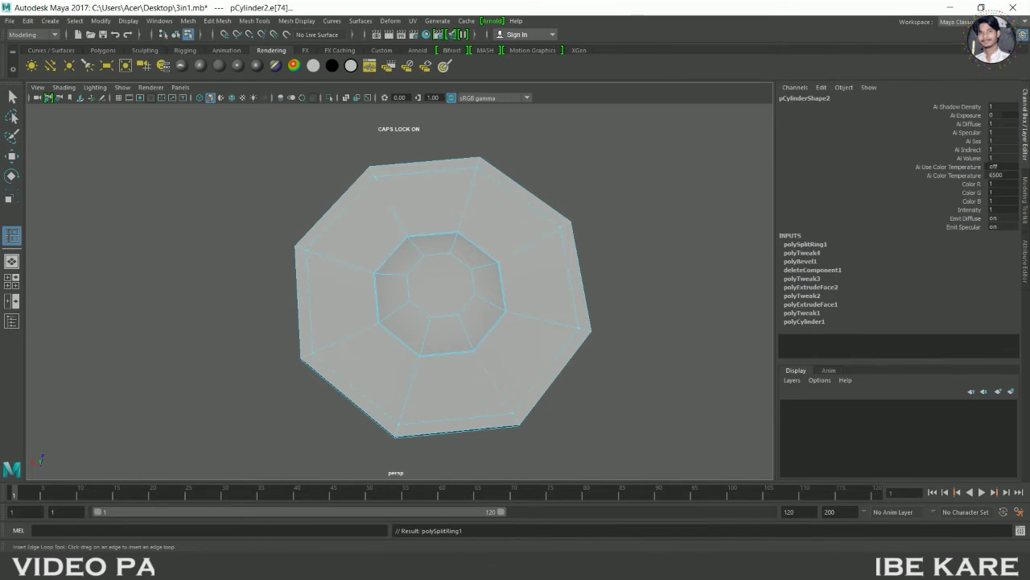
{"action": "key", "text": "w"}
{"action": "key", "text": "3"}
{"action": "right_click_drag", "start_coordinate": [455, 219], "coordinate": [611, 159]}
{"action": "mouse_move", "coordinate": [612, 158]}
{"action": "left_mouse_down", "text": "alt"}
{"action": "mouse_move", "coordinate": [580, 231]}
{"action": "mouse_move", "coordinate": [524, 241]}
{"action": "left_mouse_up", "text": "alt"}
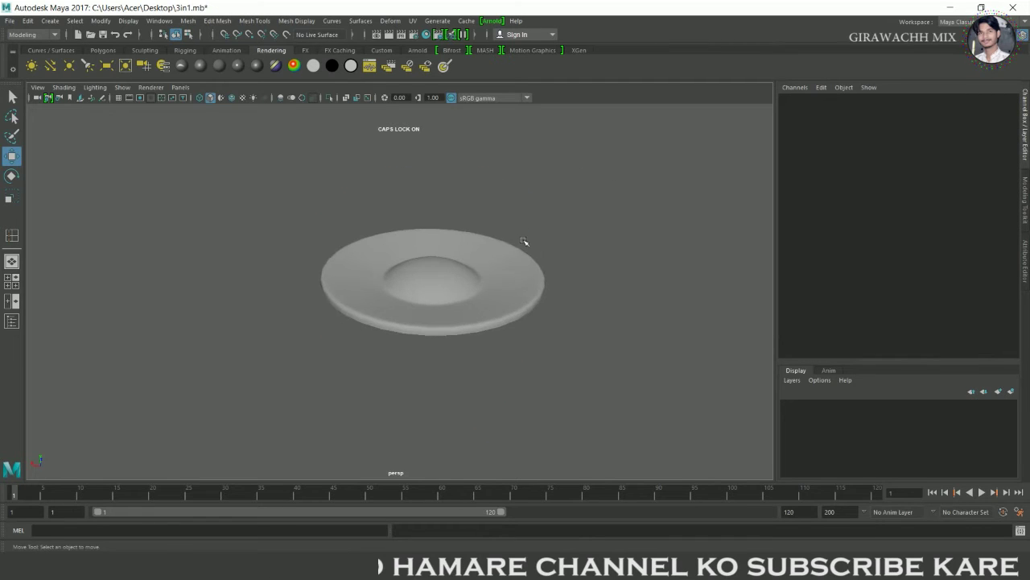
{"action": "right_click_drag", "start_coordinate": [524, 241], "coordinate": [502, 293], "text": "alt"}
{"action": "key", "text": "1"}
{"action": "scroll", "coordinate": [502, 293], "scroll_direction": "up", "scroll_amount": 2}
- Insert a second edge loop (polySplitRing2) and preview the saucer smoothed
{"action": "right_click_drag", "start_coordinate": [375, 353], "coordinate": [374, 297], "text": "shift"}
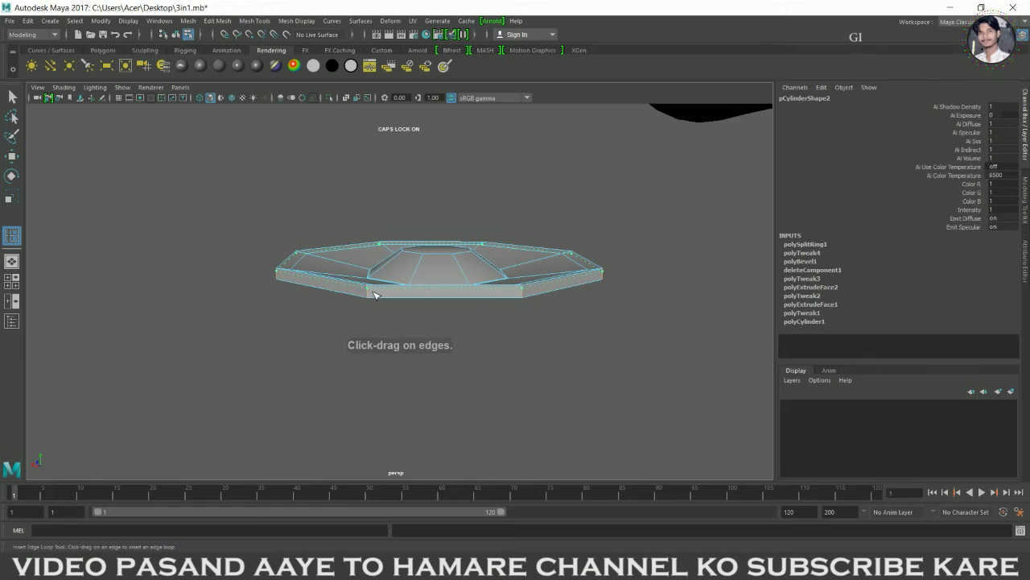
{"action": "key", "text": "w"}
{"action": "right_click_drag", "start_coordinate": [460, 257], "coordinate": [483, 237]}
{"action": "key", "text": "3"}
{"action": "left_click_drag", "start_coordinate": [483, 237], "coordinate": [592, 283], "text": "alt"}
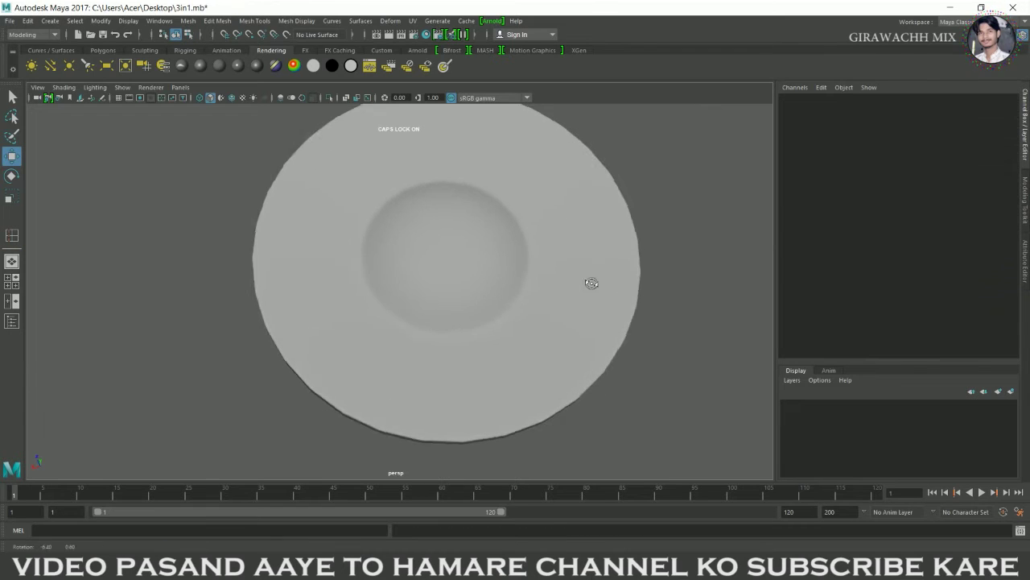
{"action": "left_click", "coordinate": [561, 284]}
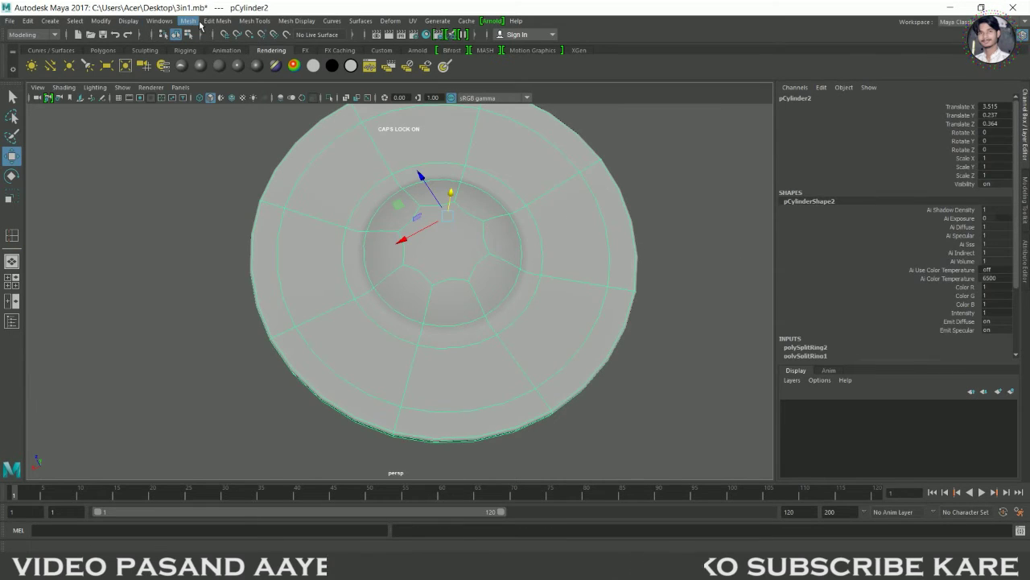
- Inspect the smoothed saucer's central dip from several angles, then show the four-view layout
{"action": "left_click", "coordinate": [638, 198]}
{"action": "scroll", "coordinate": [612, 217], "scroll_direction": "down", "scroll_amount": 3}
{"action": "left_click", "coordinate": [536, 266]}
{"action": "left_click", "coordinate": [564, 287]}
{"action": "mouse_move", "coordinate": [487, 274]}
{"action": "left_mouse_down", "text": "alt"}
{"action": "mouse_move", "coordinate": [494, 257]}
{"action": "mouse_move", "coordinate": [469, 239]}
{"action": "left_mouse_up", "text": "alt"}
{"action": "left_click", "coordinate": [469, 243]}
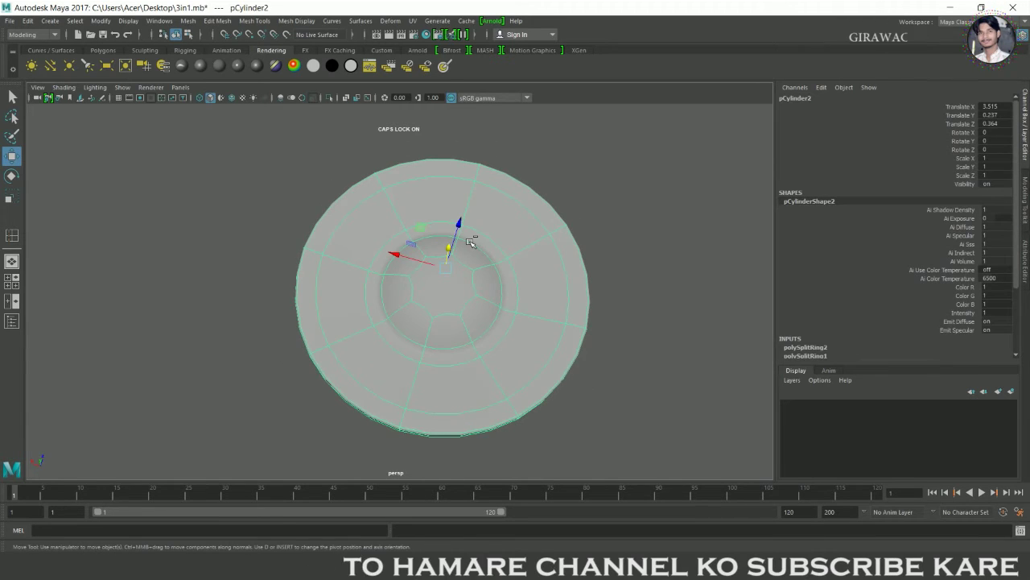
{"action": "left_click", "coordinate": [630, 232]}
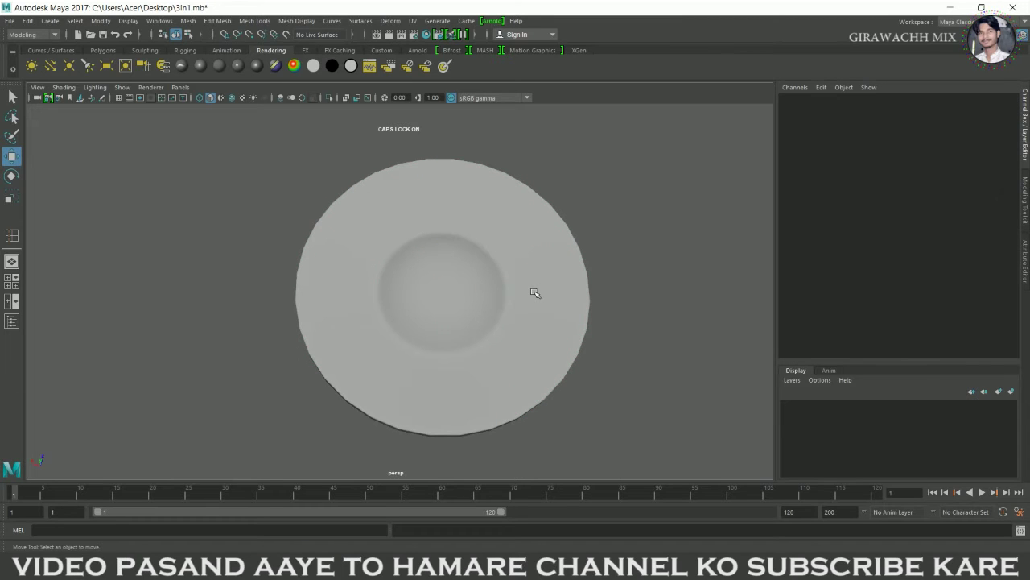
{"action": "left_click", "coordinate": [535, 292]}
{"action": "scroll", "coordinate": [536, 253], "scroll_direction": "down", "scroll_amount": 5}
{"action": "mouse_move", "coordinate": [536, 253]}
{"action": "left_mouse_down", "text": "alt"}
{"action": "mouse_move", "coordinate": [559, 264]}
{"action": "mouse_move", "coordinate": [575, 227]}
{"action": "left_mouse_up", "text": "alt"}
{"action": "key", "text": "space"}
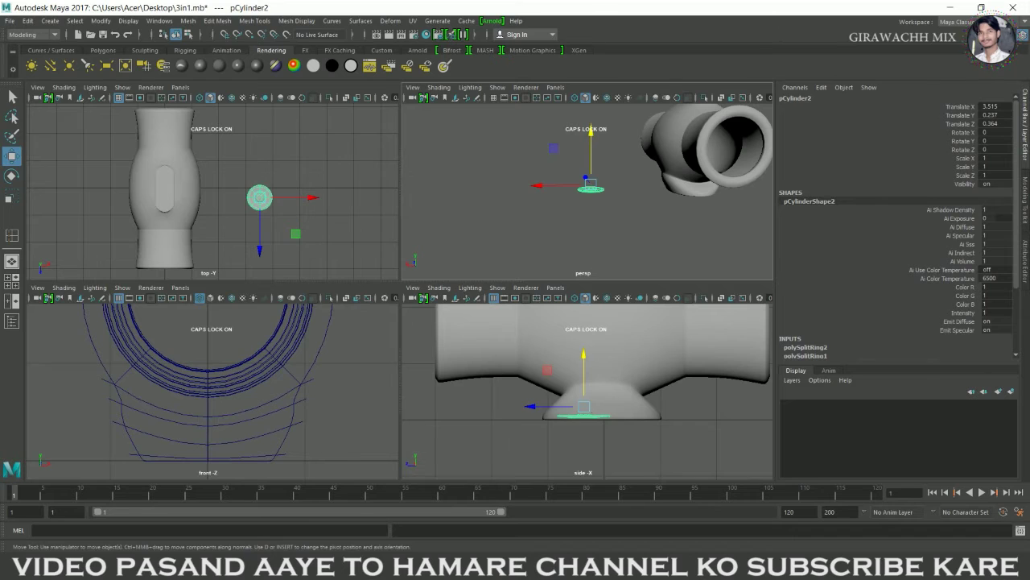
- Rotate the saucer upright to -90 degrees on X
{"action": "key", "text": "e"}
{"action": "left_click_drag", "start_coordinate": [624, 378], "coordinate": [632, 465]}
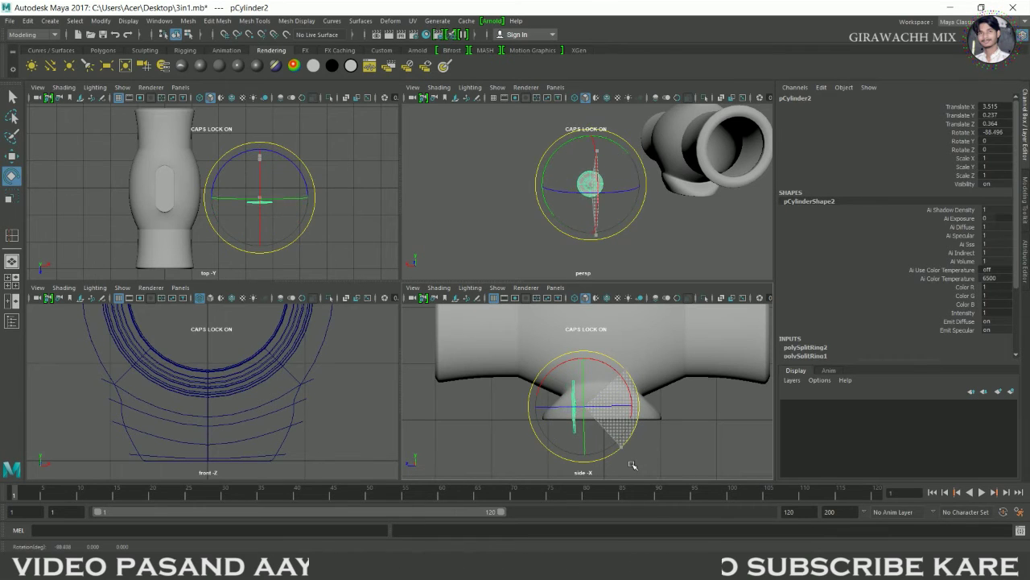
{"action": "left_click_drag", "start_coordinate": [633, 466], "coordinate": [632, 471]}
{"action": "left_click", "coordinate": [998, 140]}
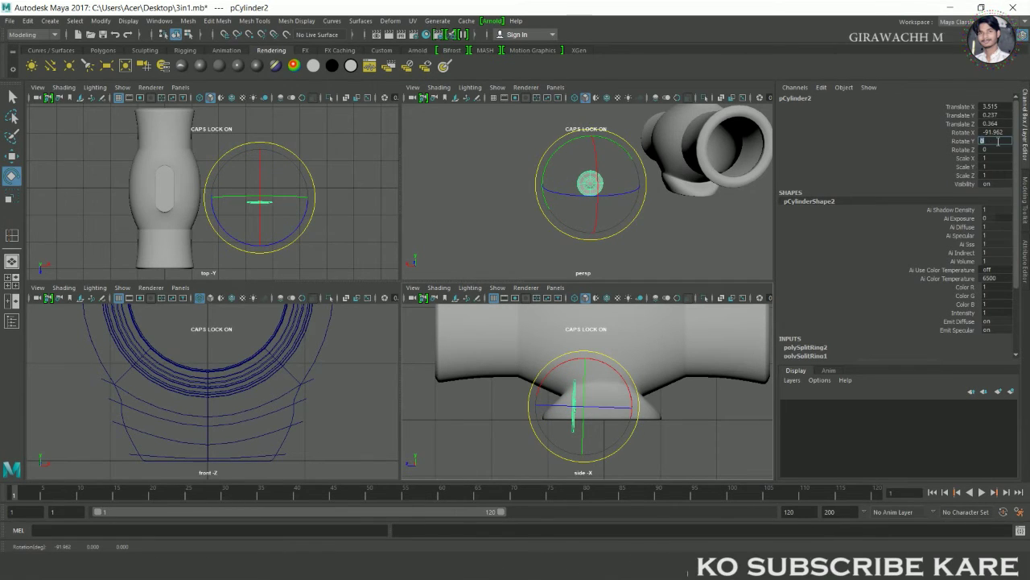
{"action": "left_click", "coordinate": [999, 137]}
{"action": "type", "text": "-90"}
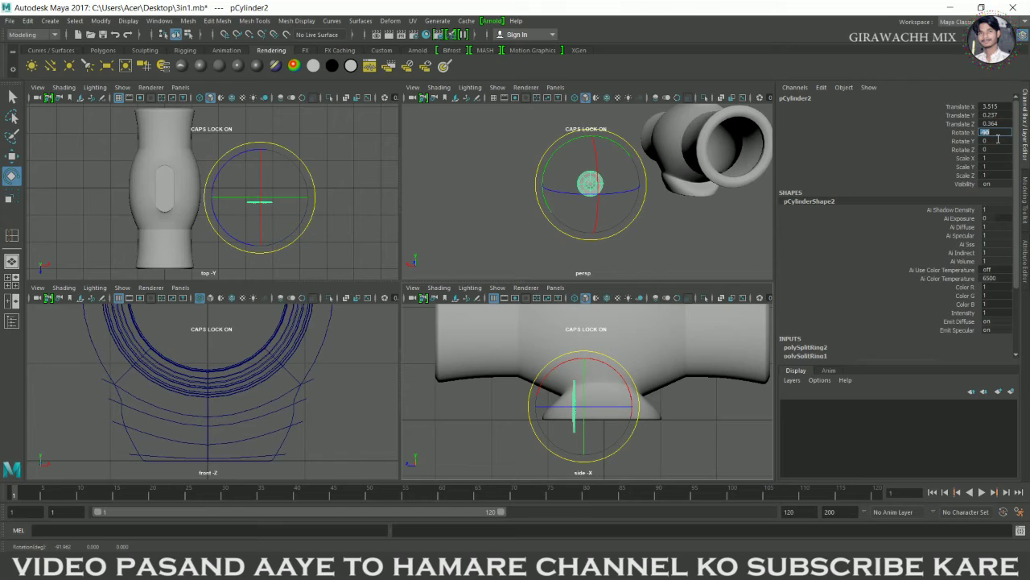
{"action": "left_click", "coordinate": [566, 456]}
- Move the saucer along Z and up to the vessel's open end, centred sideways
{"action": "mouse_move", "coordinate": [577, 439]}
{"action": "left_mouse_down"}
{"action": "mouse_move", "coordinate": [567, 402]}
{"action": "mouse_move", "coordinate": [644, 407]}
{"action": "left_mouse_up"}
{"action": "key", "text": "w"}
{"action": "middle_click_drag", "start_coordinate": [643, 412], "coordinate": [590, 439], "text": "alt"}
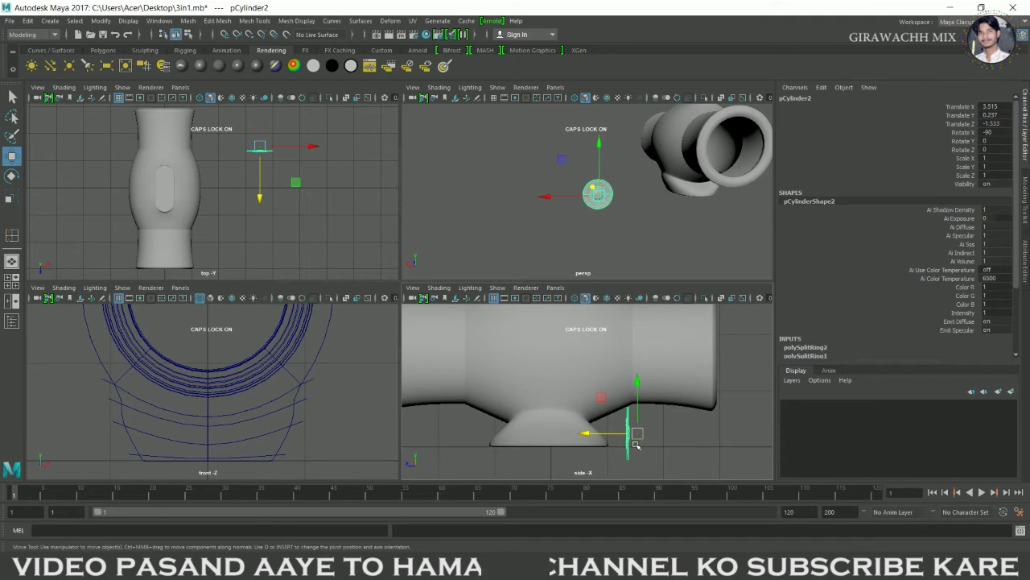
{"action": "left_click_drag", "start_coordinate": [636, 444], "coordinate": [726, 350]}
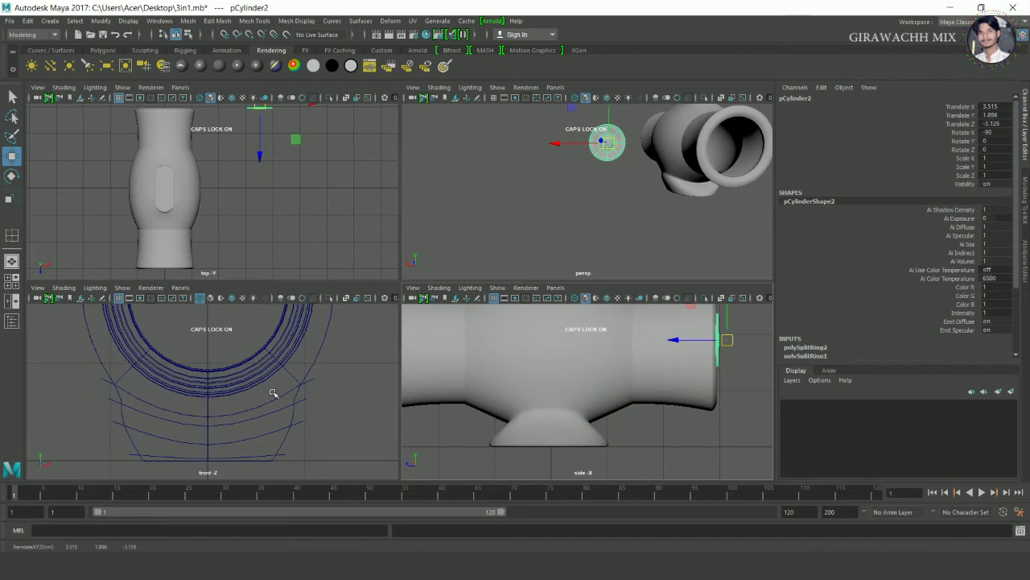
{"action": "key", "text": "space"}
{"action": "left_click_drag", "start_coordinate": [508, 124], "coordinate": [384, 131]}
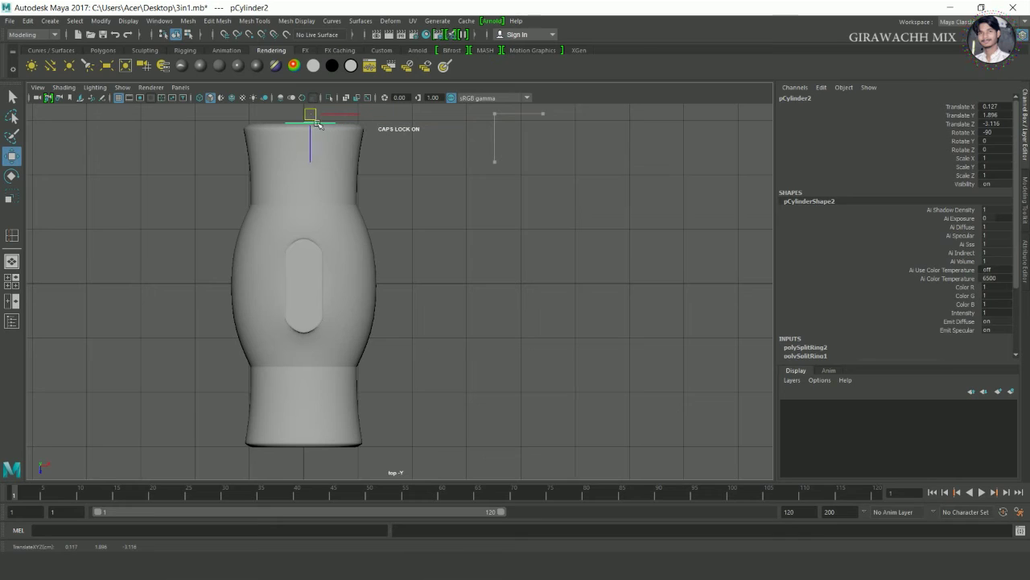
- Scale the saucer uniformly to 1.461 and frame it at the vessel's opening
{"action": "key", "text": "r"}
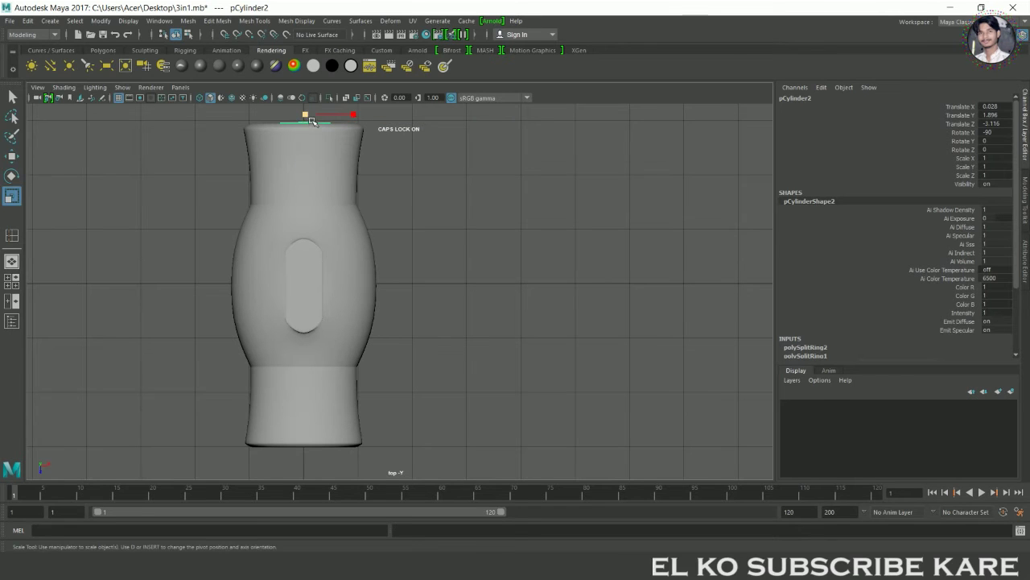
{"action": "left_click_drag", "start_coordinate": [307, 116], "coordinate": [330, 122]}
{"action": "key", "text": "space"}
{"action": "key", "text": "space"}
{"action": "left_click_drag", "start_coordinate": [593, 244], "coordinate": [371, 307], "text": "alt"}
{"action": "key", "text": "space"}
{"action": "key", "text": "space"}
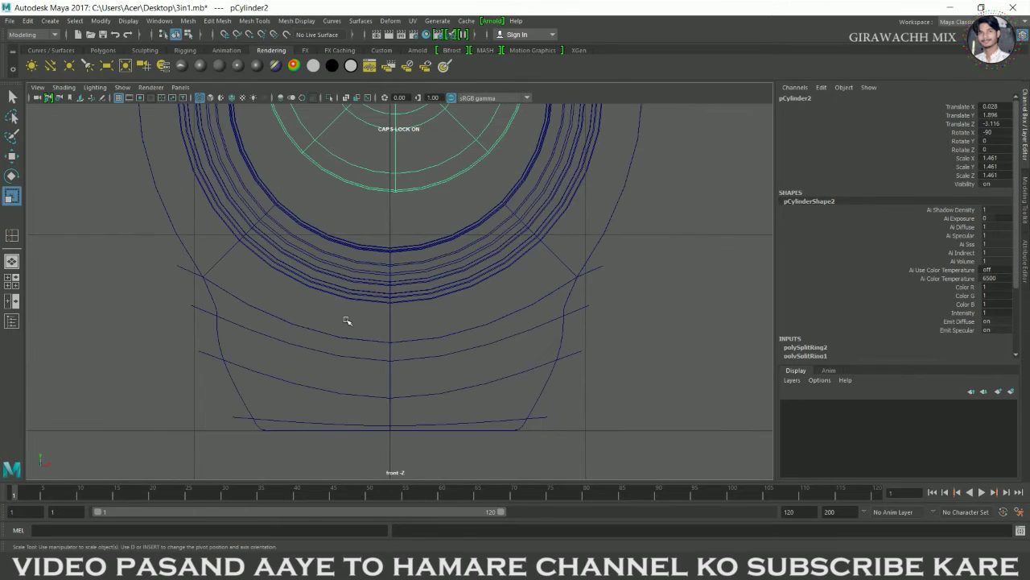
{"action": "key", "text": "f"}
{"action": "scroll", "coordinate": [419, 295], "scroll_direction": "down", "scroll_amount": 2}
- Enlarge the saucer to about 1.843 and nudge it centred in the opening
{"action": "key", "text": "w"}
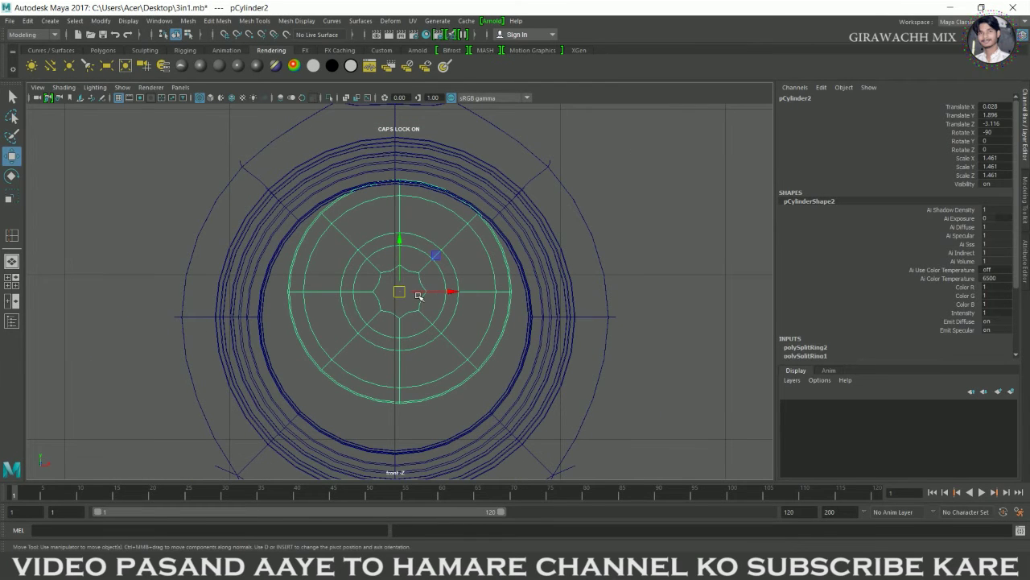
{"action": "mouse_move", "coordinate": [407, 300]}
{"action": "left_mouse_down"}
{"action": "mouse_move", "coordinate": [403, 330]}
{"action": "mouse_move", "coordinate": [458, 328]}
{"action": "left_mouse_up"}
{"action": "key", "text": "r"}
{"action": "key", "text": "w"}
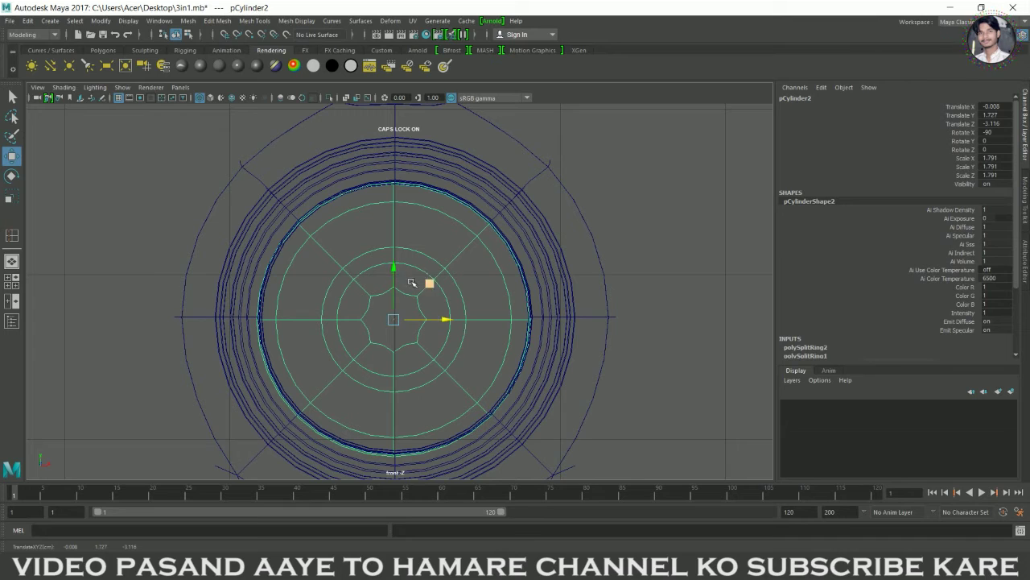
{"action": "left_click_drag", "start_coordinate": [405, 278], "coordinate": [405, 274]}
{"action": "key", "text": "r"}
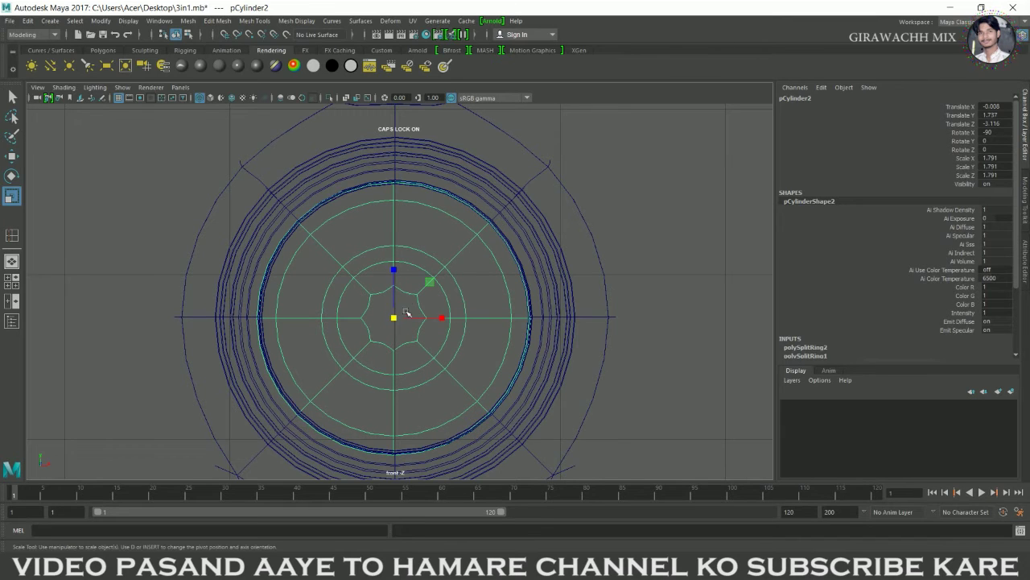
{"action": "mouse_move", "coordinate": [394, 318]}
{"action": "left_mouse_down"}
{"action": "mouse_move", "coordinate": [407, 330]}
{"action": "mouse_move", "coordinate": [457, 326]}
{"action": "left_mouse_up"}
{"action": "key", "text": "w"}
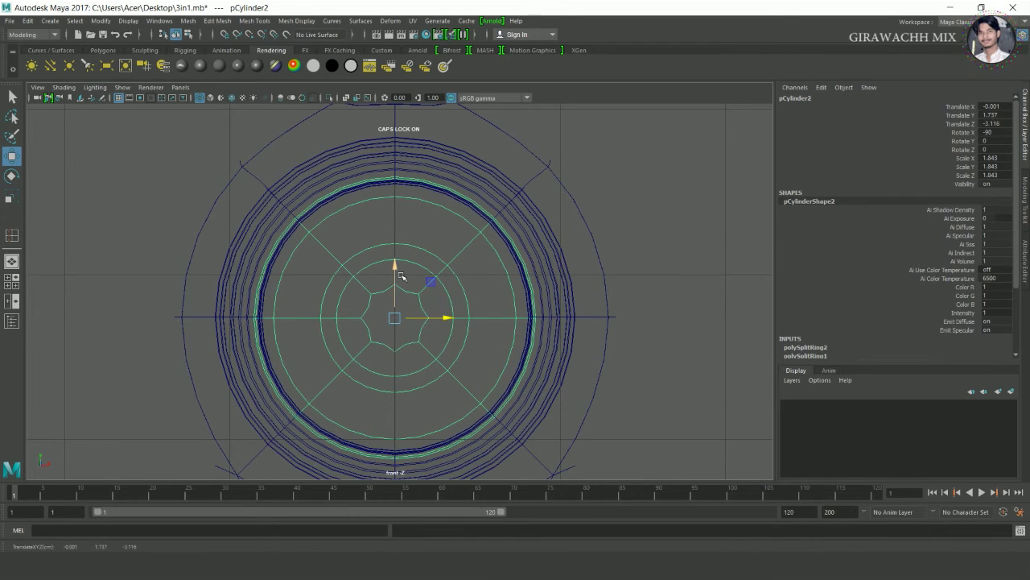
{"action": "left_click_drag", "start_coordinate": [400, 276], "coordinate": [400, 276]}
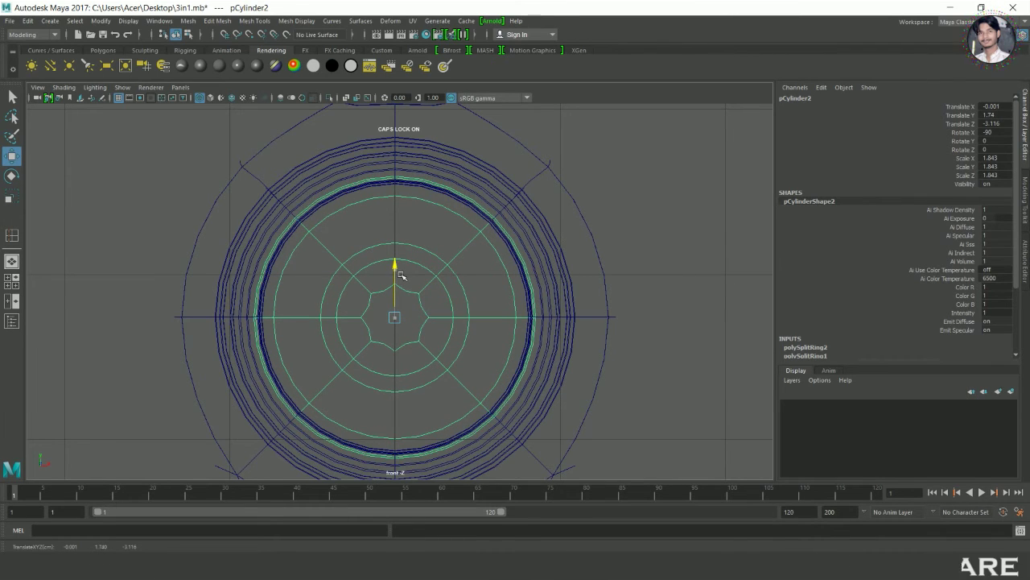
- Orbit the perspective view to inspect the saucer fitted as a cap
{"action": "key", "text": "space"}
{"action": "key", "text": "space"}
{"action": "mouse_move", "coordinate": [689, 212]}
{"action": "left_mouse_down", "text": "alt"}
{"action": "mouse_move", "coordinate": [660, 324]}
{"action": "mouse_move", "coordinate": [604, 306]}
{"action": "left_mouse_up", "text": "alt"}
{"action": "mouse_move", "coordinate": [603, 306]}
{"action": "right_mouse_down", "text": "alt"}
{"action": "mouse_move", "coordinate": [553, 295]}
{"action": "mouse_move", "coordinate": [512, 340]}
{"action": "right_mouse_up", "text": "alt"}
{"action": "left_click_drag", "start_coordinate": [512, 340], "coordinate": [527, 358], "text": "alt"}
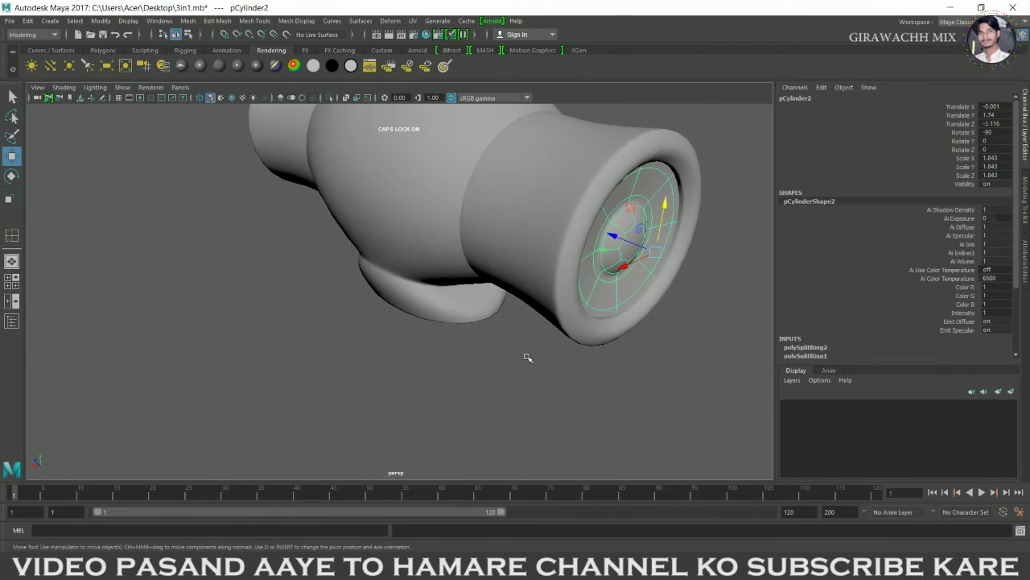
- Nudge the saucer along Z to about -3.123, seating it inside the bottle's open end, and tumble to inspect
{"action": "left_click_drag", "start_coordinate": [621, 242], "coordinate": [620, 243]}
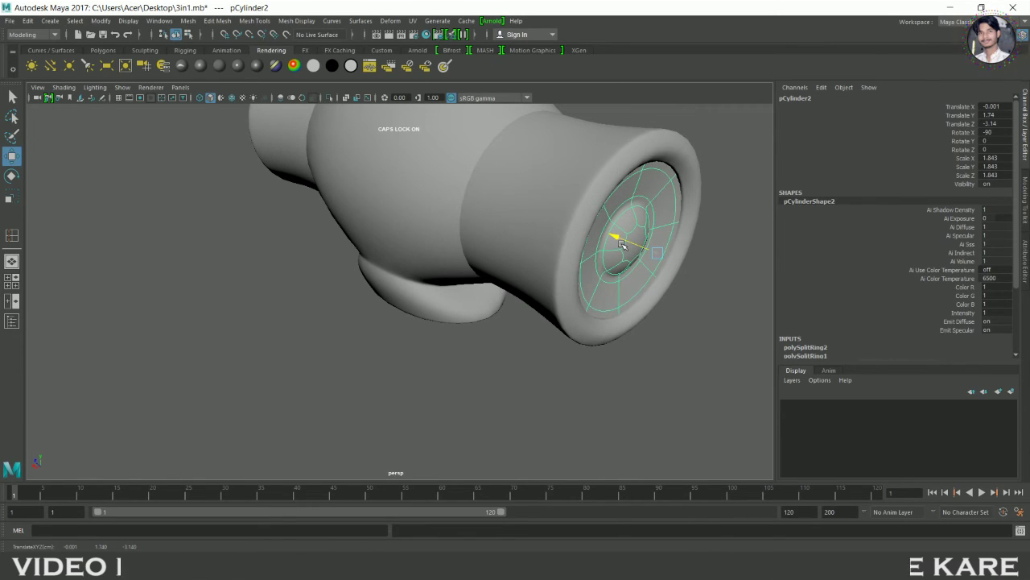
{"action": "left_click_drag", "start_coordinate": [628, 338], "coordinate": [552, 218], "text": "alt"}
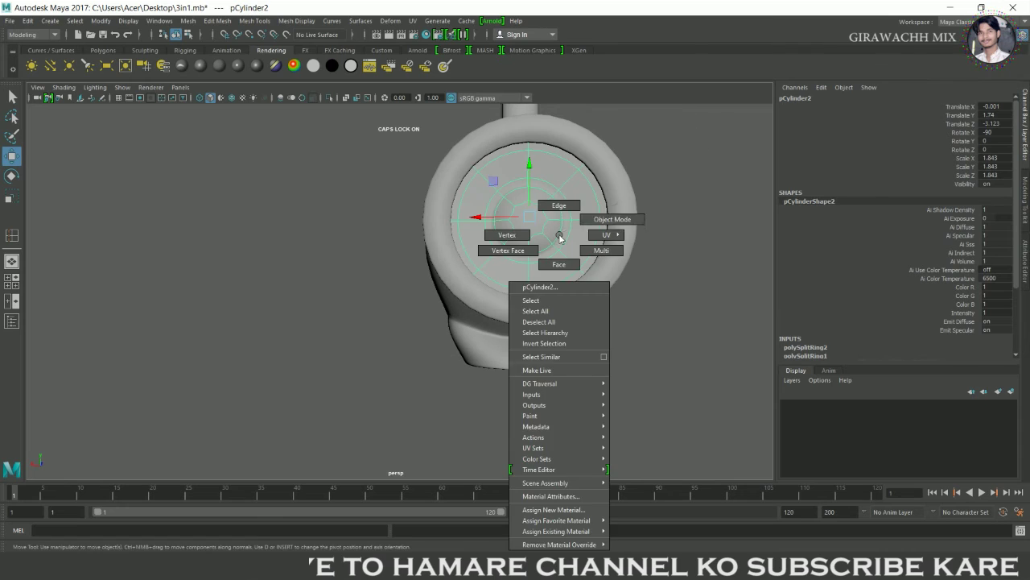
{"action": "right_click_drag", "start_coordinate": [552, 218], "coordinate": [651, 184]}
{"action": "left_click_drag", "start_coordinate": [651, 185], "coordinate": [625, 279], "text": "alt"}
{"action": "mouse_move", "coordinate": [499, 346]}
{"action": "left_mouse_down", "text": "alt"}
{"action": "mouse_move", "coordinate": [427, 396]}
{"action": "mouse_move", "coordinate": [379, 357]}
{"action": "mouse_move", "coordinate": [292, 371]}
{"action": "left_mouse_up", "text": "alt"}
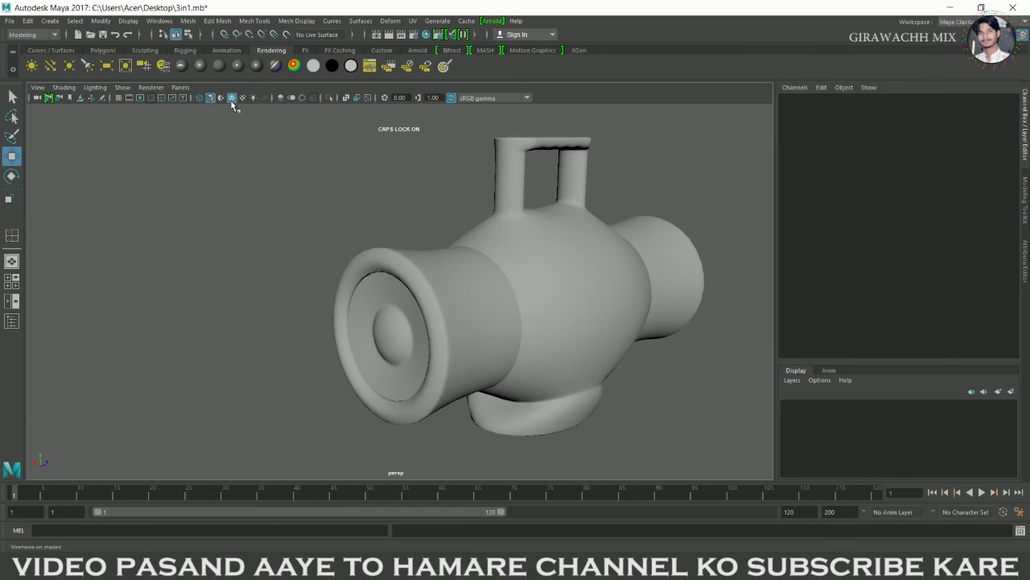
{"action": "mouse_move", "coordinate": [264, 214]}
{"action": "left_mouse_down", "text": "alt"}
{"action": "mouse_move", "coordinate": [246, 226]}
{"action": "mouse_move", "coordinate": [437, 223]}
{"action": "mouse_move", "coordinate": [244, 223]}
{"action": "mouse_move", "coordinate": [480, 282]}
{"action": "mouse_move", "coordinate": [346, 241]}
{"action": "mouse_move", "coordinate": [386, 242]}
{"action": "mouse_move", "coordinate": [363, 244]}
{"action": "mouse_move", "coordinate": [370, 153]}
{"action": "left_mouse_up", "text": "alt"}
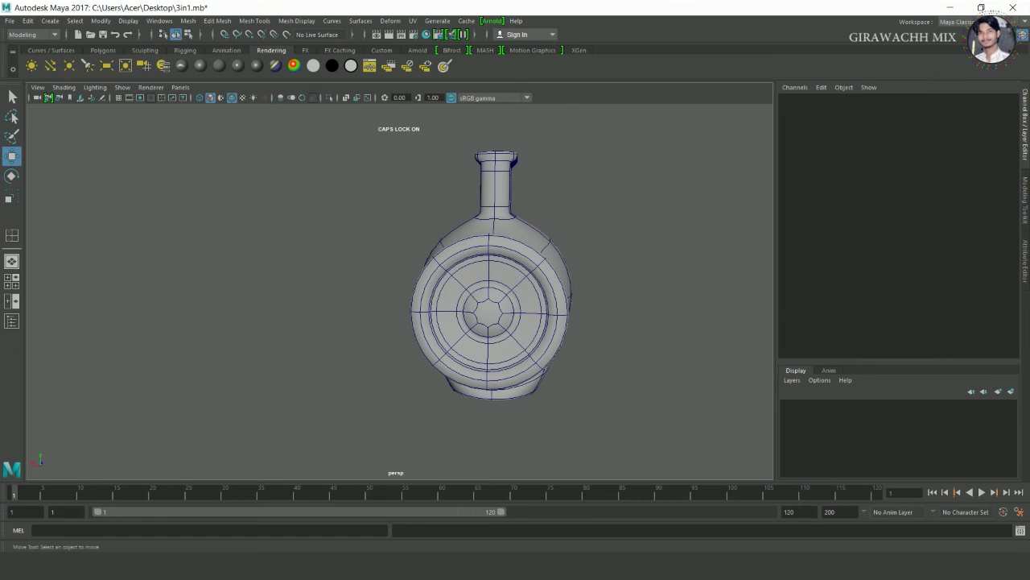
{"action": "left_click_drag", "start_coordinate": [288, 193], "coordinate": [416, 257], "text": "alt"}
{"action": "scroll", "coordinate": [416, 257], "scroll_direction": "up", "scroll_amount": 3}
{"action": "mouse_move", "coordinate": [519, 296]}
{"action": "left_mouse_down", "text": "alt"}
{"action": "mouse_move", "coordinate": [435, 288]}
{"action": "mouse_move", "coordinate": [539, 298]}
{"action": "mouse_move", "coordinate": [444, 282]}
{"action": "mouse_move", "coordinate": [481, 260]}
{"action": "mouse_move", "coordinate": [437, 278]}
{"action": "mouse_move", "coordinate": [483, 271]}
{"action": "mouse_move", "coordinate": [438, 273]}
{"action": "mouse_move", "coordinate": [450, 266]}
{"action": "left_mouse_up", "text": "alt"}
{"action": "scroll", "coordinate": [437, 278], "scroll_direction": "up", "scroll_amount": 3}
{"action": "scroll", "coordinate": [483, 270], "scroll_direction": "down", "scroll_amount": 3}
{"action": "scroll", "coordinate": [439, 274], "scroll_direction": "down", "scroll_amount": 2}
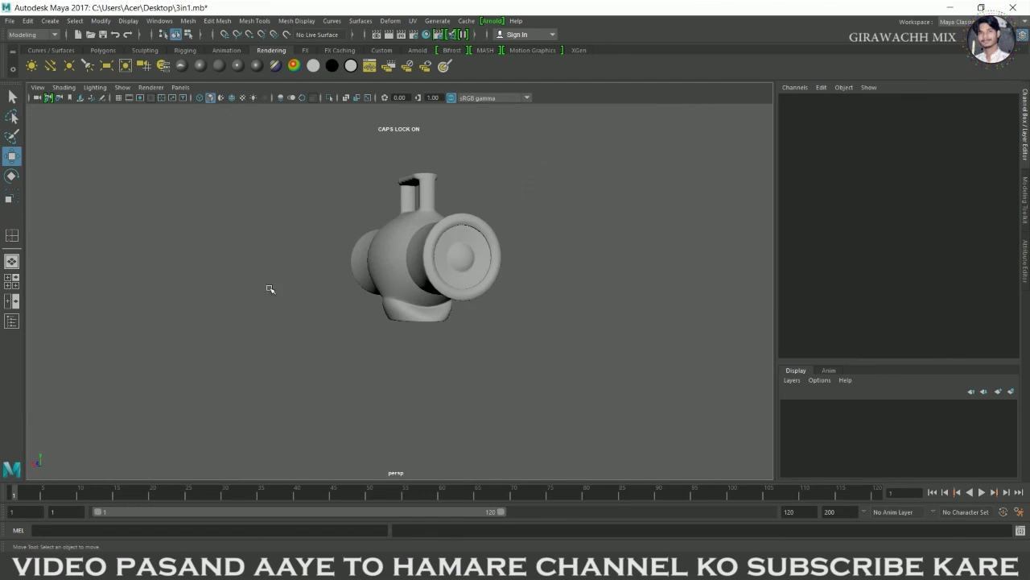
{"action": "scroll", "coordinate": [270, 289], "scroll_direction": "up", "scroll_amount": 2}
{"action": "mouse_move", "coordinate": [270, 289]}
{"action": "left_mouse_down", "text": "alt"}
{"action": "mouse_move", "coordinate": [392, 295]}
{"action": "mouse_move", "coordinate": [418, 310]}
{"action": "left_mouse_up", "text": "alt"}
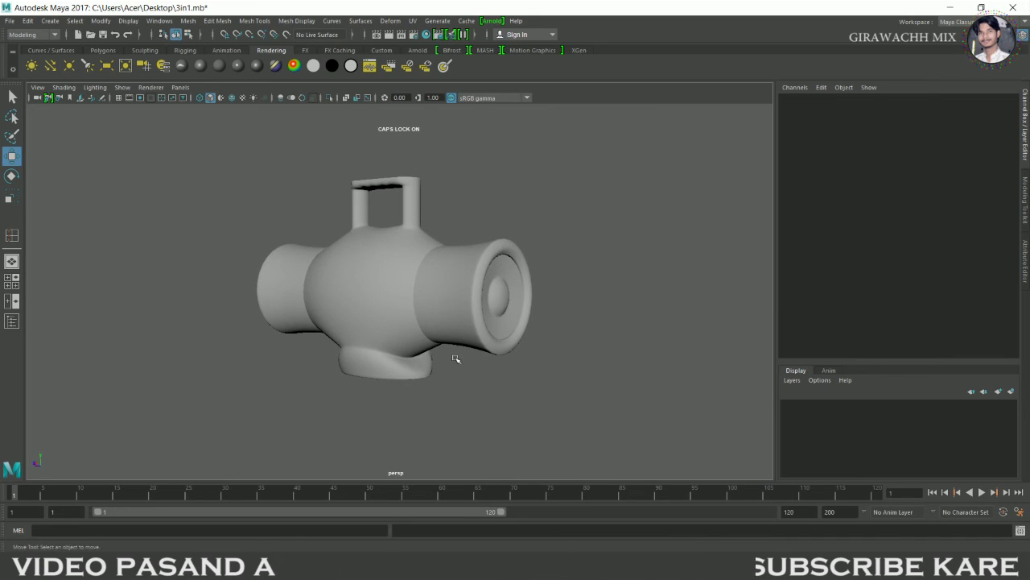